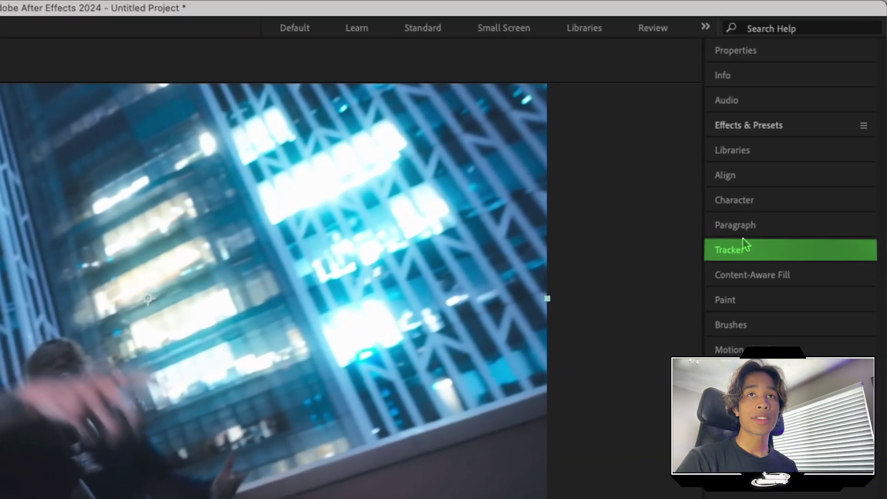
Step: Run Track Camera on the Pharrell Williams clip and play back the footage with its solved track points
{"action": "left_click", "coordinate": [743, 246]}
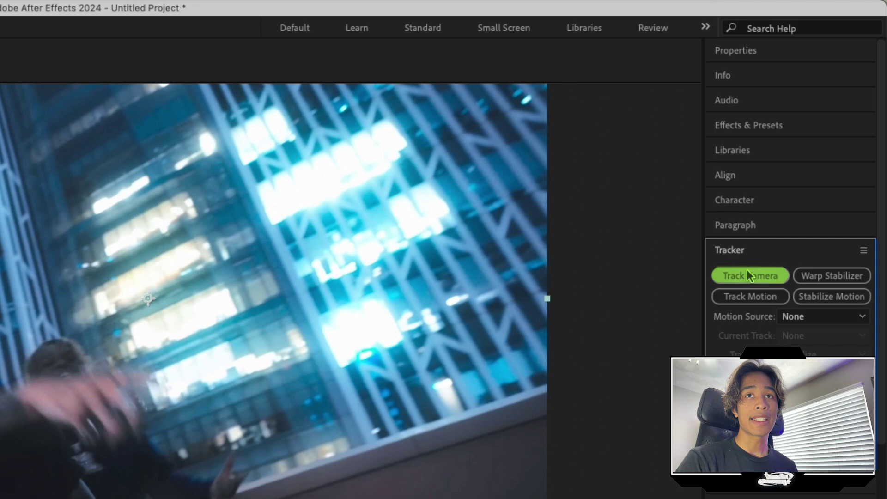
{"action": "left_click", "coordinate": [749, 272]}
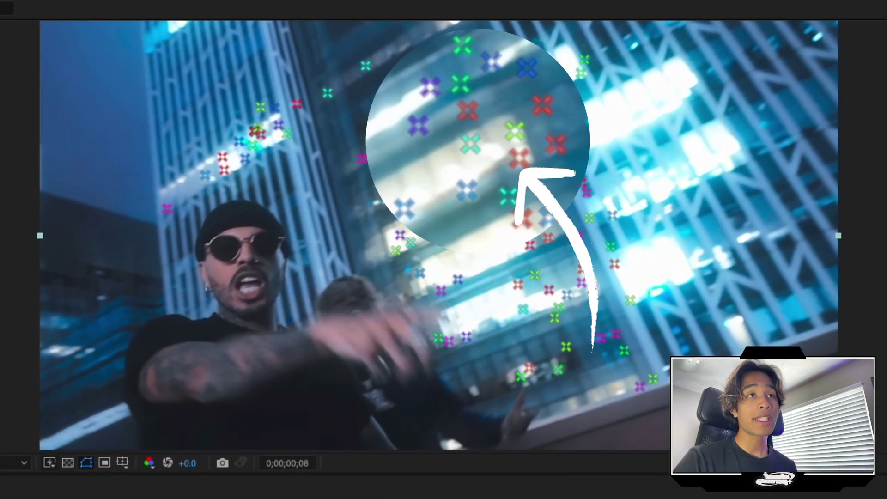
{"action": "key", "text": "space"}
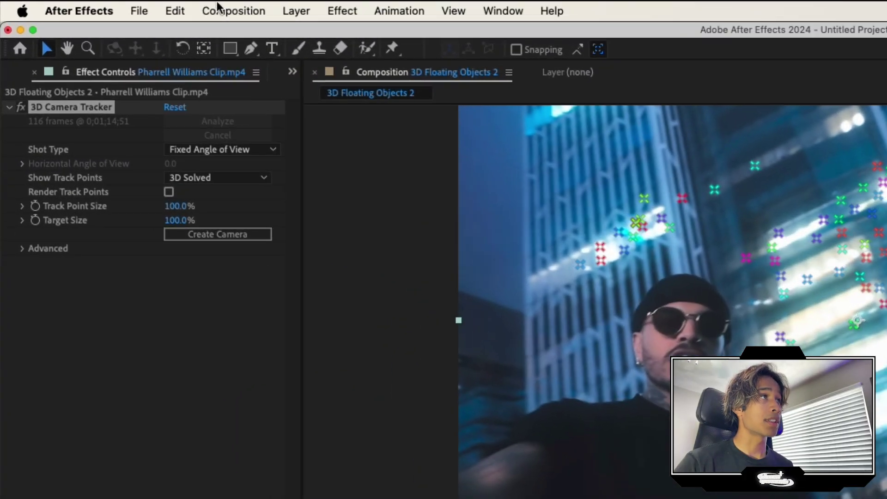
Step: Check the resolution, frame rate and duration in the settings of the 3D Floating Objects 2 composition
{"action": "left_click", "coordinate": [217, 9]}
{"action": "left_click", "coordinate": [234, 64]}
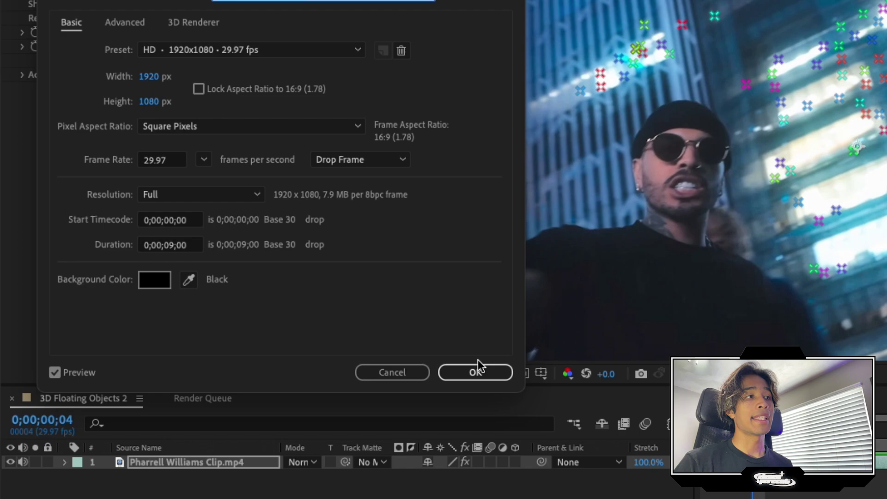
{"action": "left_click", "coordinate": [264, 319]}
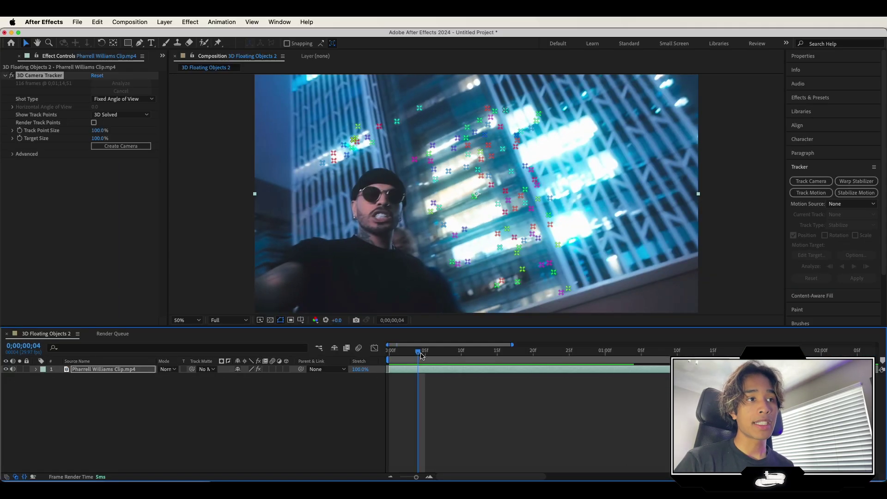
Step: Go back to the first frame of the composition and create a camera from the 3D Camera Tracker effect
{"action": "key", "text": "Page_Up"}
{"action": "key", "text": "Page_Up"}
{"action": "key", "text": "Page_Up"}
{"action": "key", "text": "Page_Up"}
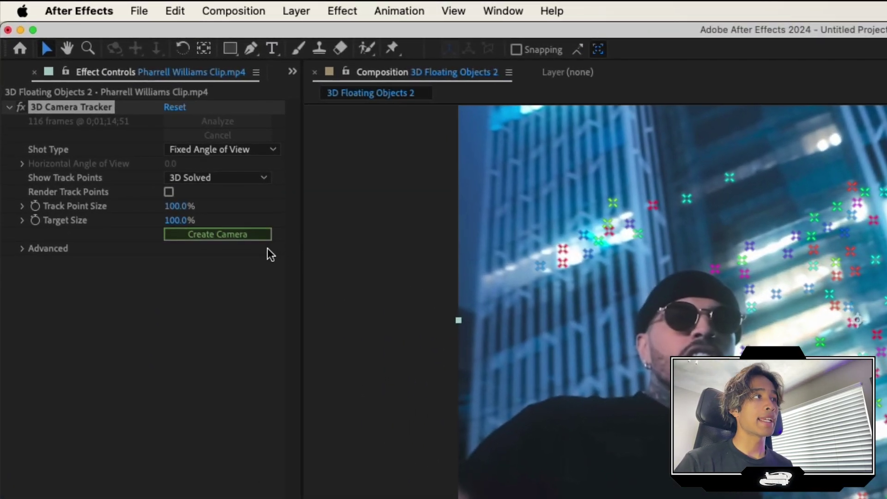
{"action": "left_click", "coordinate": [116, 146]}
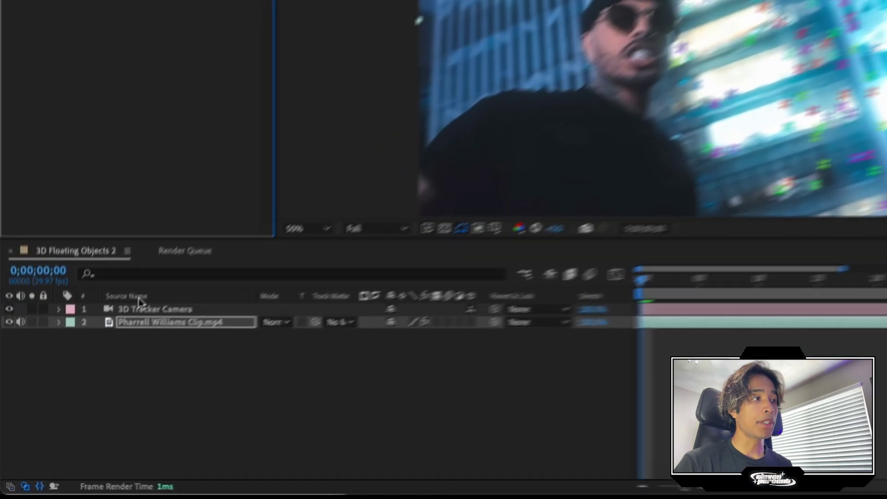
Step: Add a new solid named 3D FX above the 3D Tracker Camera layer, at 1920 x 1080 px
{"action": "left_click", "coordinate": [154, 291]}
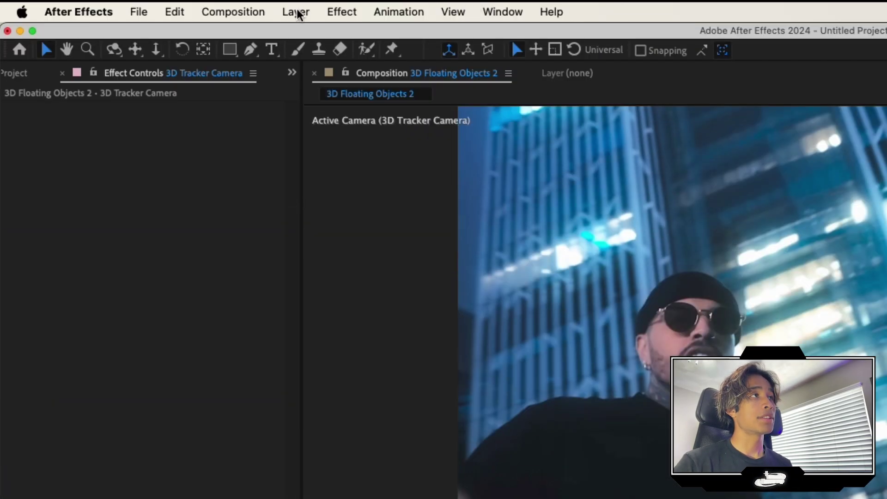
{"action": "left_click", "coordinate": [297, 12]}
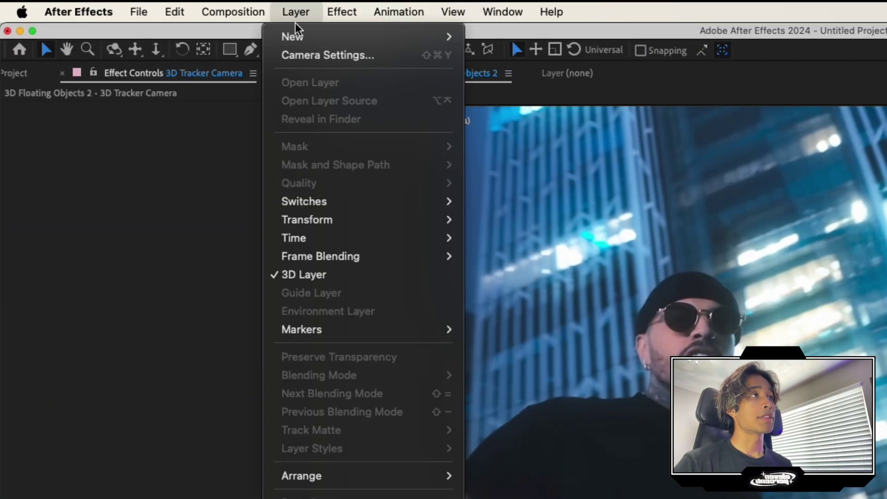
{"action": "mouse_move", "coordinate": [293, 34]}
{"action": "left_click", "coordinate": [498, 53]}
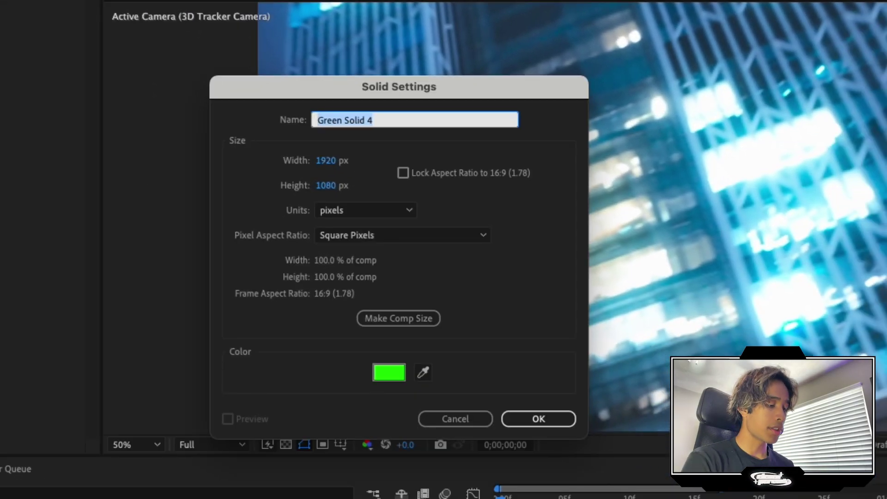
{"action": "type", "text": "3D FX"}
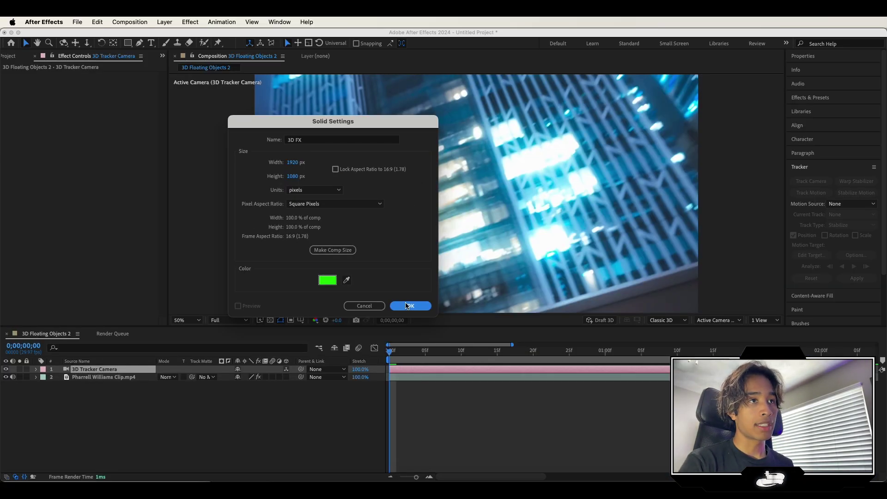
{"action": "left_click", "coordinate": [405, 305]}
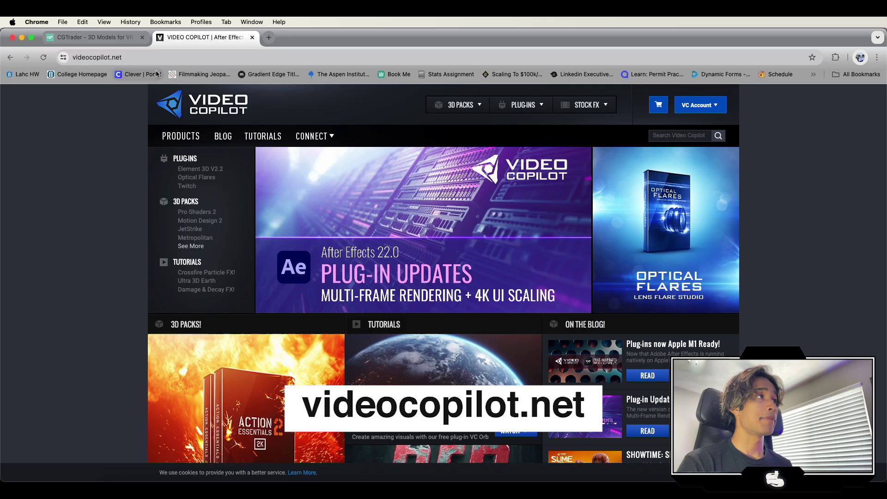
Step: Look over the Video Copilot website in Chrome and switch back to After Effects
{"action": "scroll", "coordinate": [312, 229], "scroll_direction": "down", "scroll_amount": 6}
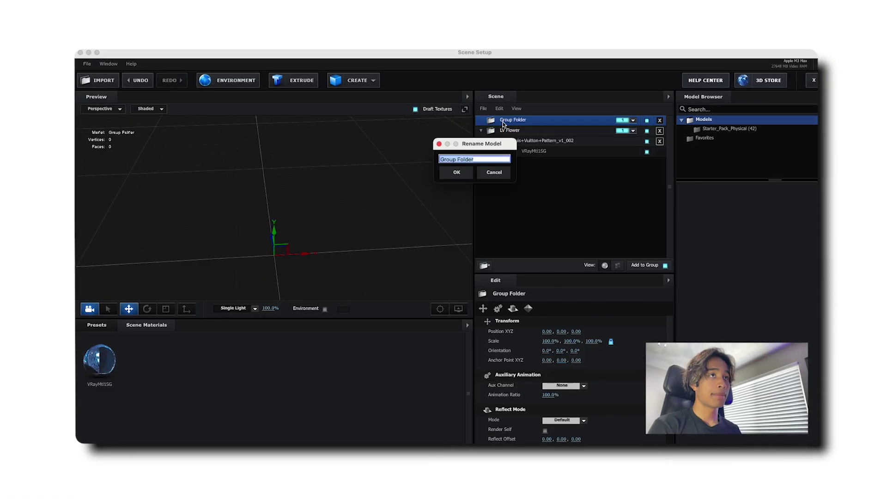
{"action": "key", "text": "Return"}
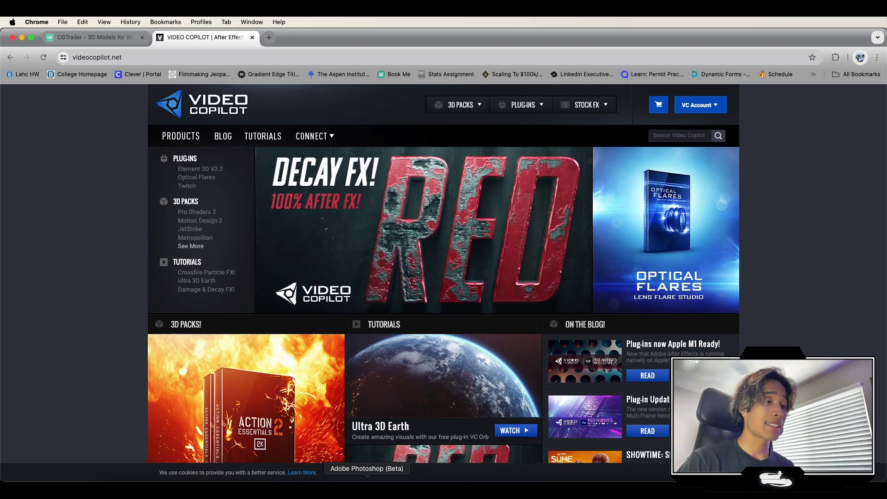
{"action": "left_click", "coordinate": [300, 489]}
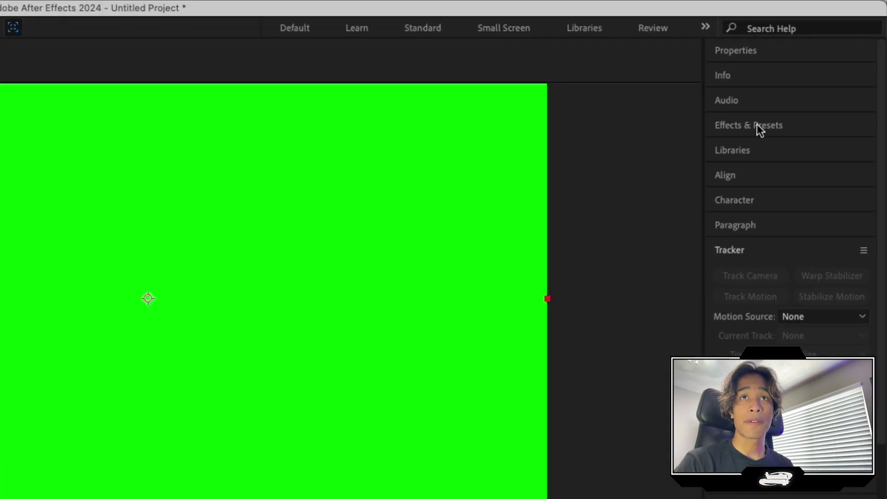
Step: Find Video Copilot's Element effect by searching for "elem" and apply it to the 3D FX solid
{"action": "left_click", "coordinate": [815, 100]}
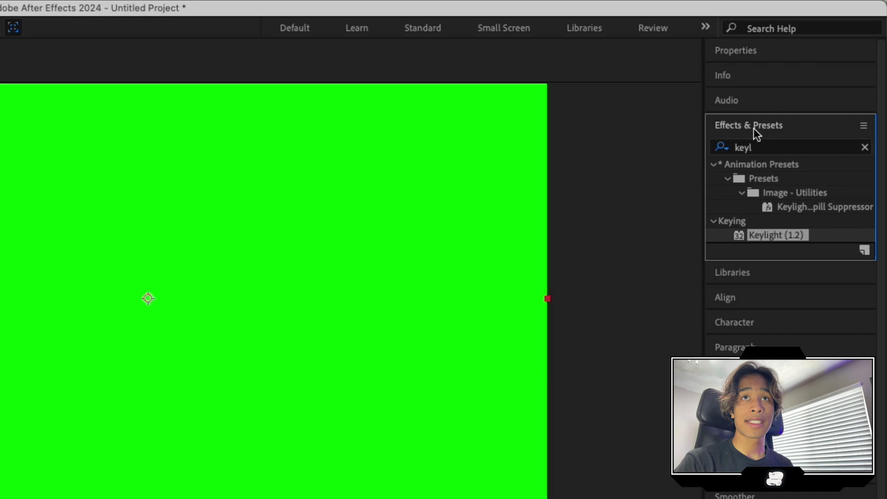
{"action": "left_click", "coordinate": [813, 107]}
{"action": "double_click", "coordinate": [753, 147]}
{"action": "type", "text": "elem"}
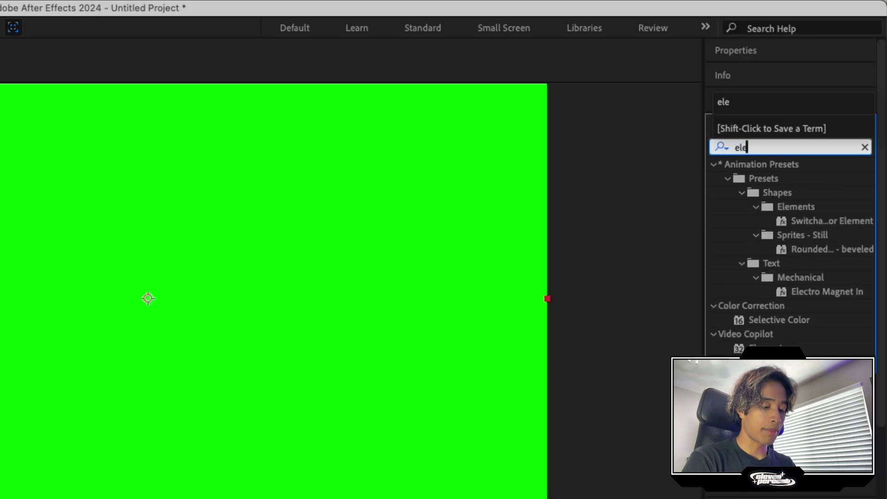
{"action": "left_click_drag", "start_coordinate": [775, 249], "coordinate": [517, 372]}
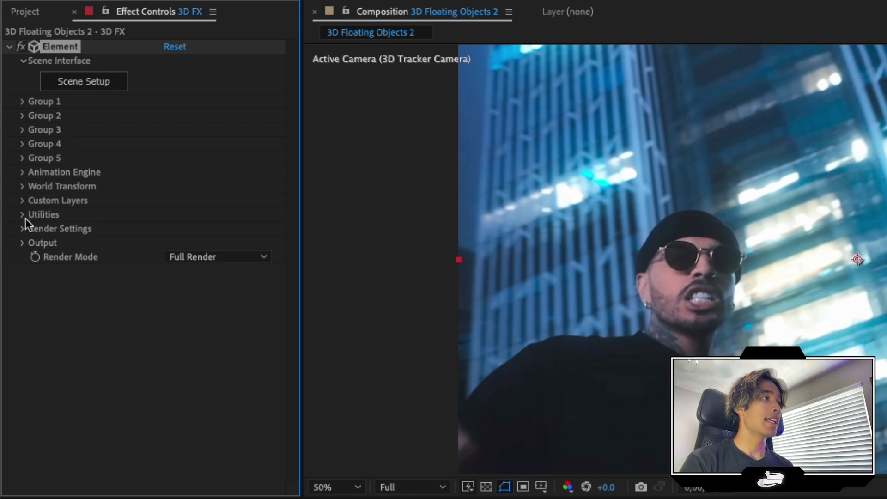
Step: Set Layer 1 of Element's Custom Texture Maps to Pharrell Williams Clip.mp4
{"action": "left_click", "coordinate": [22, 200]}
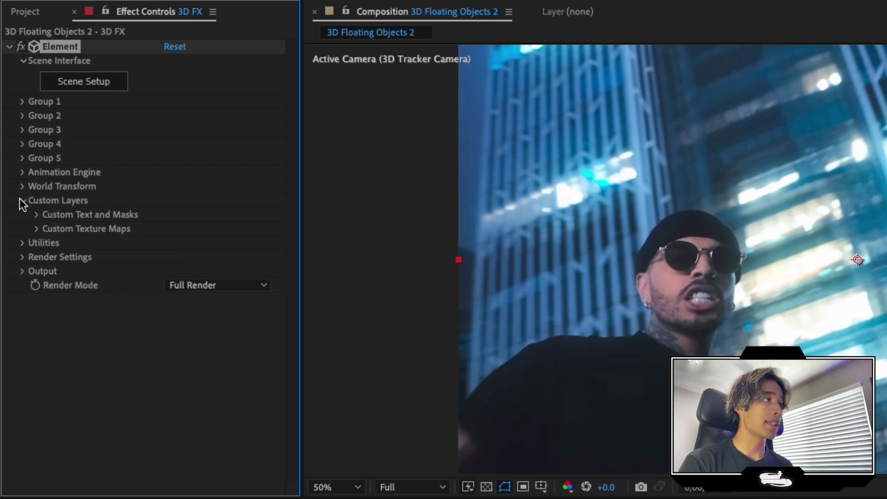
{"action": "left_click", "coordinate": [36, 229]}
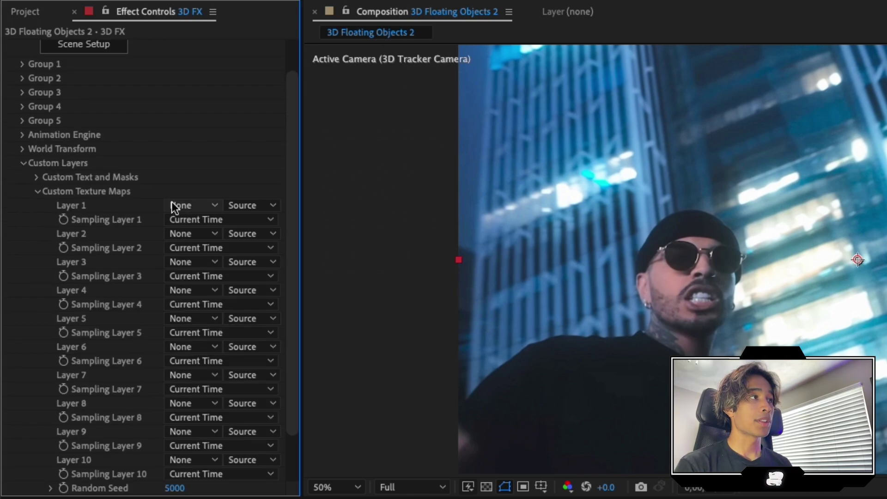
{"action": "left_click", "coordinate": [184, 205]}
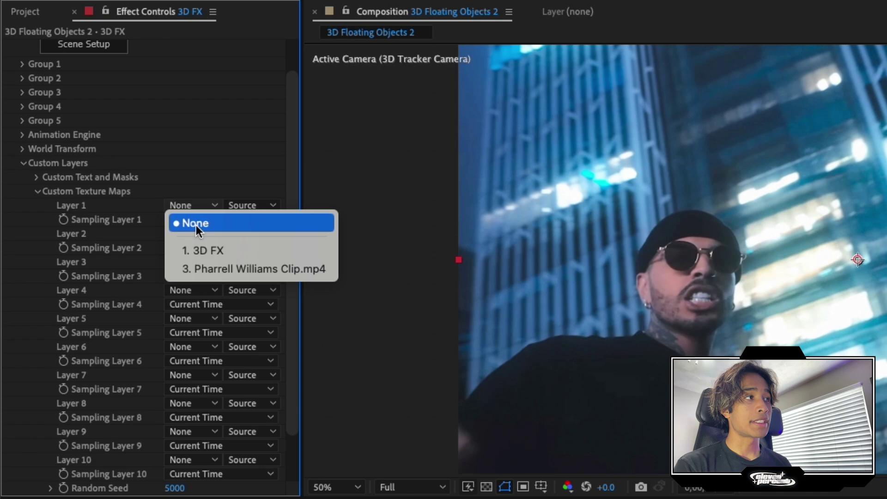
{"action": "left_click", "coordinate": [218, 269]}
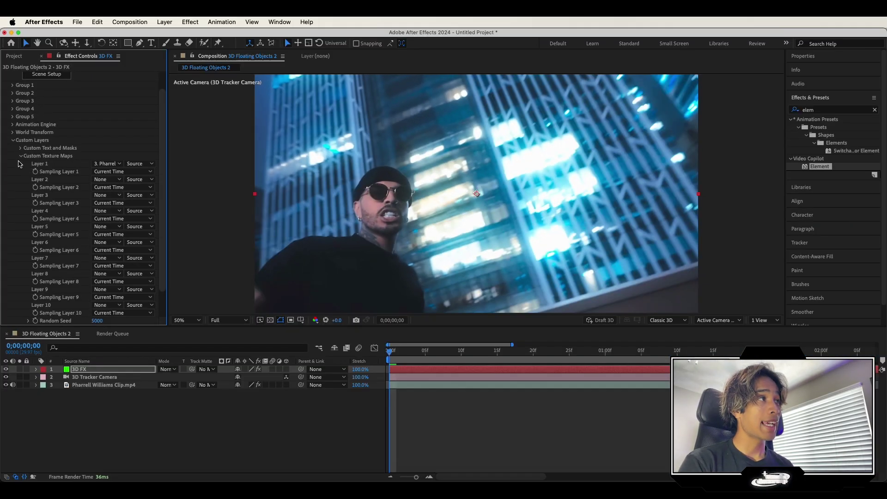
{"action": "scroll", "coordinate": [19, 164], "scroll_direction": "up", "scroll_amount": 2}
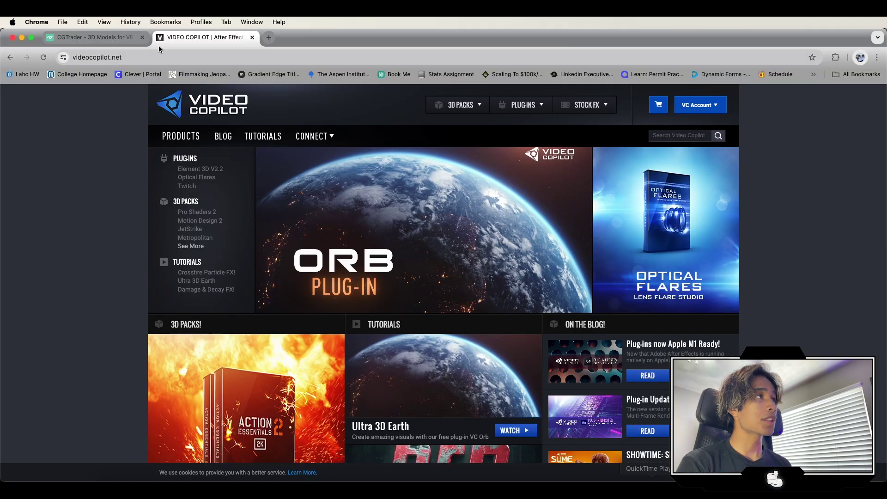
Step: Switch to the CGTrader site in Chrome and search its 3D models for "louis vuitton"
{"action": "left_click", "coordinate": [102, 37]}
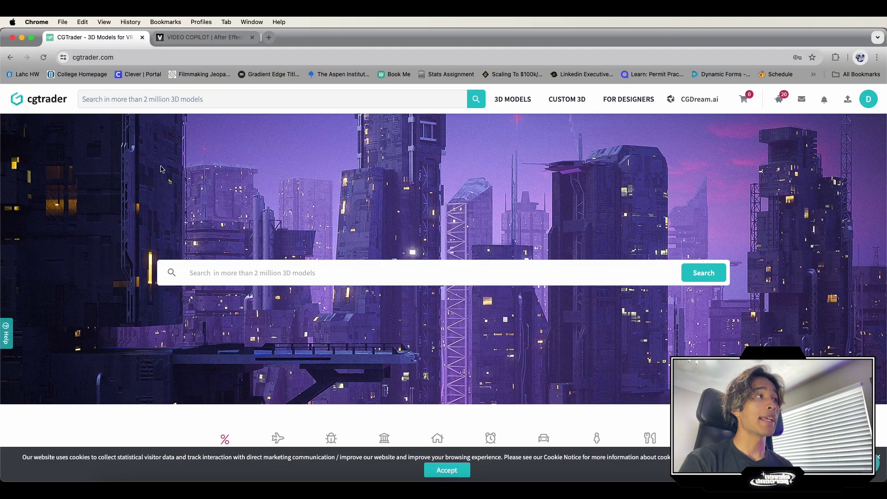
{"action": "scroll", "coordinate": [162, 170], "scroll_direction": "down", "scroll_amount": 5}
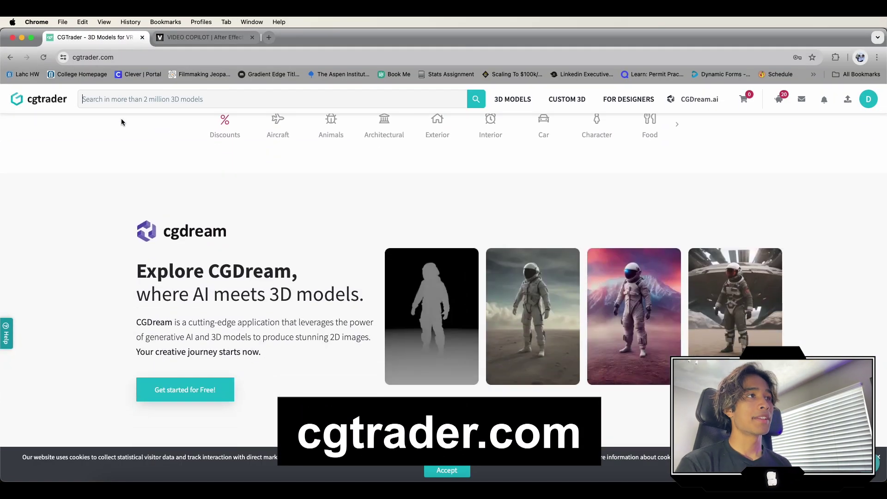
{"action": "scroll", "coordinate": [122, 122], "scroll_direction": "up", "scroll_amount": 6}
{"action": "type", "text": "lou"}
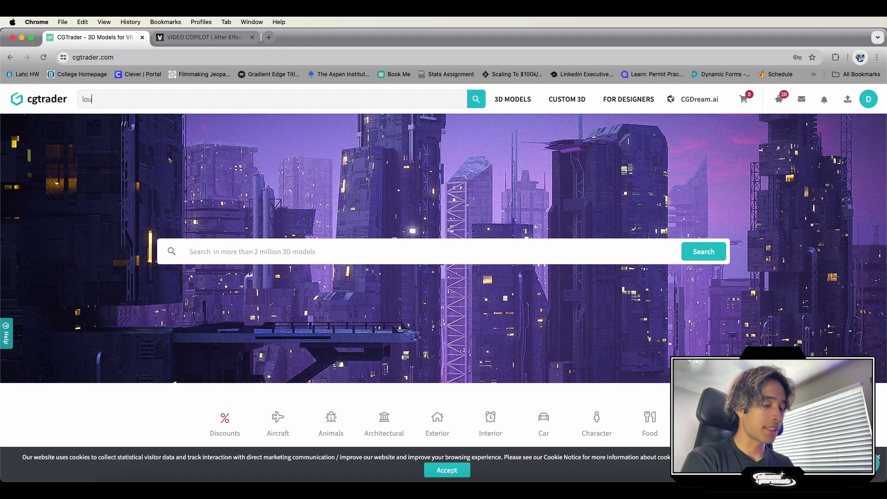
{"action": "type", "text": "si"}
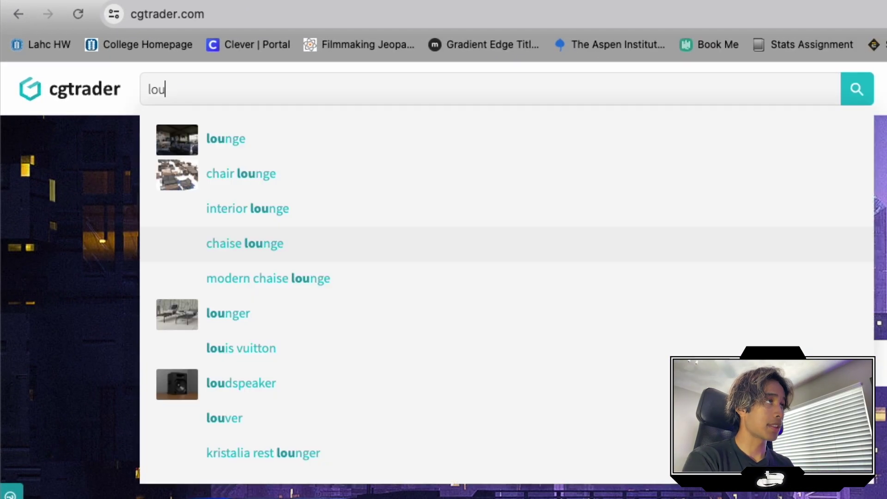
{"action": "type", "text": "is"}
{"action": "left_click", "coordinate": [330, 358]}
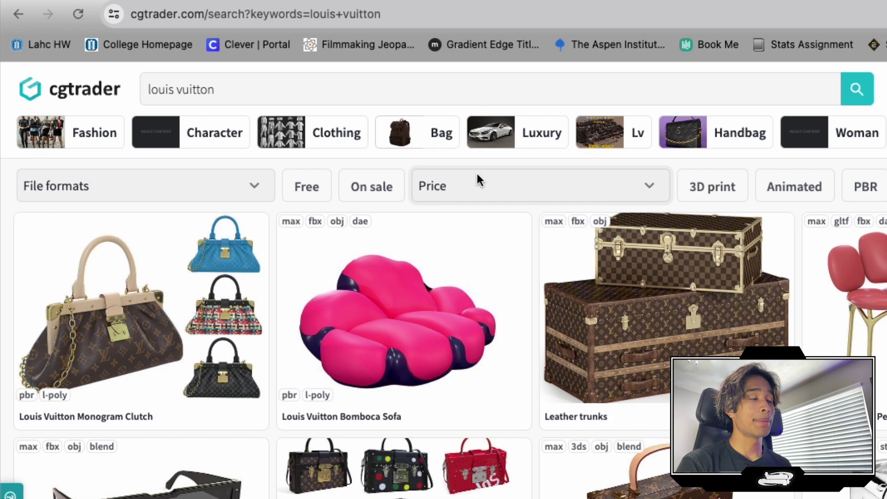
Step: Filter the search results to free models and browse the Louis Vuitton logo and pattern models
{"action": "left_click", "coordinate": [320, 189]}
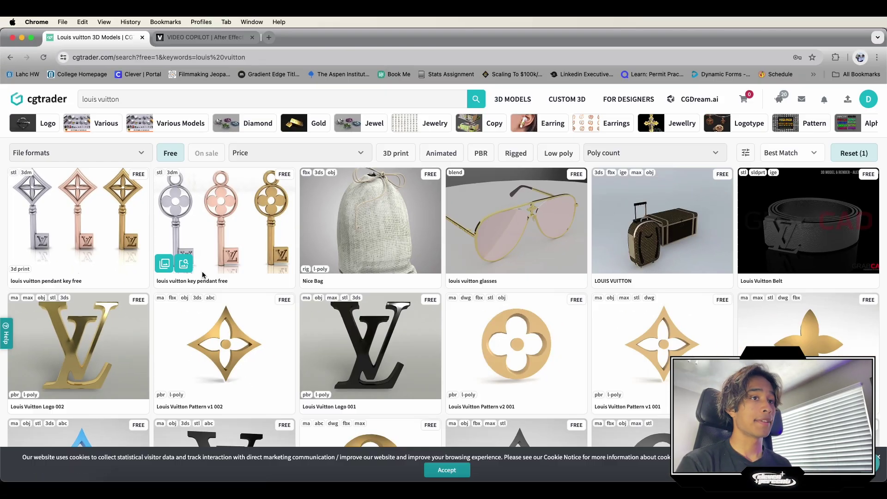
{"action": "scroll", "coordinate": [375, 418], "scroll_direction": "down", "scroll_amount": 2}
{"action": "scroll", "coordinate": [202, 275], "scroll_direction": "down", "scroll_amount": 3}
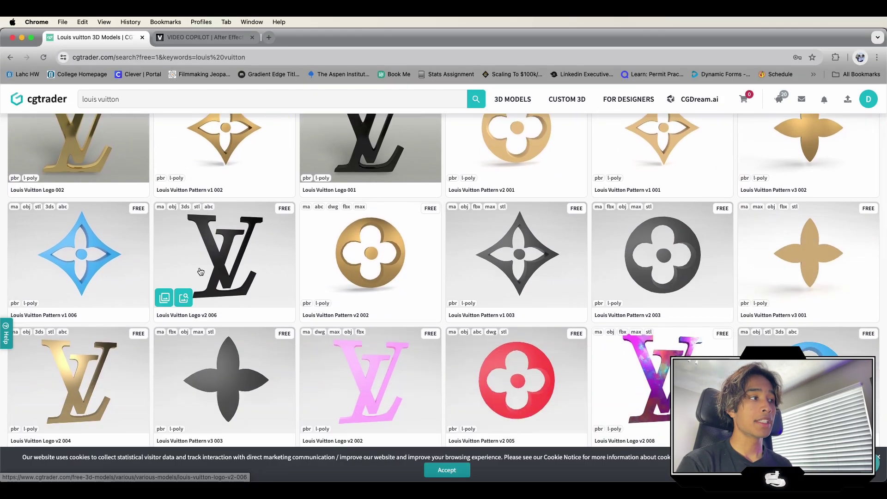
{"action": "scroll", "coordinate": [517, 221], "scroll_direction": "down", "scroll_amount": 5}
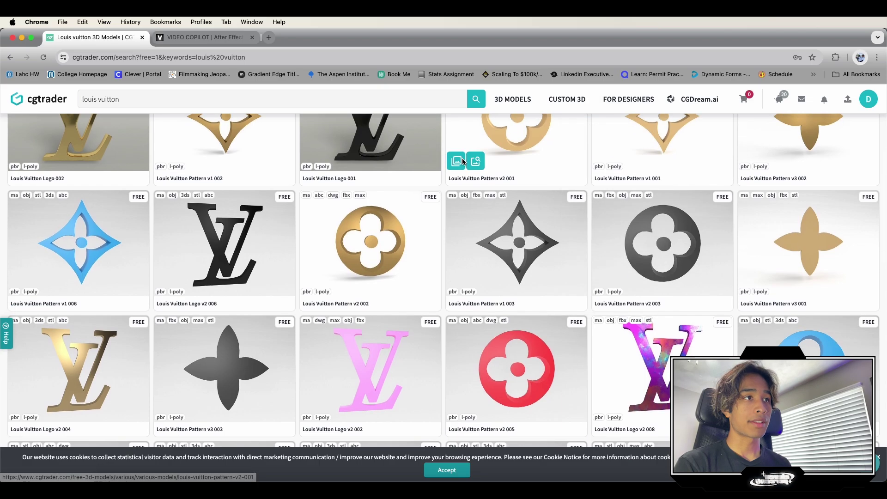
{"action": "scroll", "coordinate": [492, 242], "scroll_direction": "up", "scroll_amount": 10}
{"action": "scroll", "coordinate": [492, 242], "scroll_direction": "down", "scroll_amount": 4}
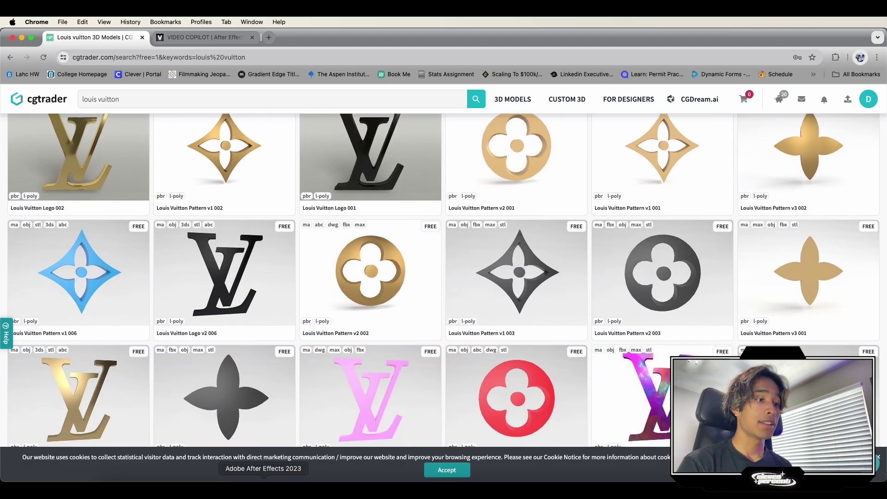
Step: Switch back to After Effects and open Element's Scene Setup for the 3D FX layer
{"action": "left_click", "coordinate": [437, 488]}
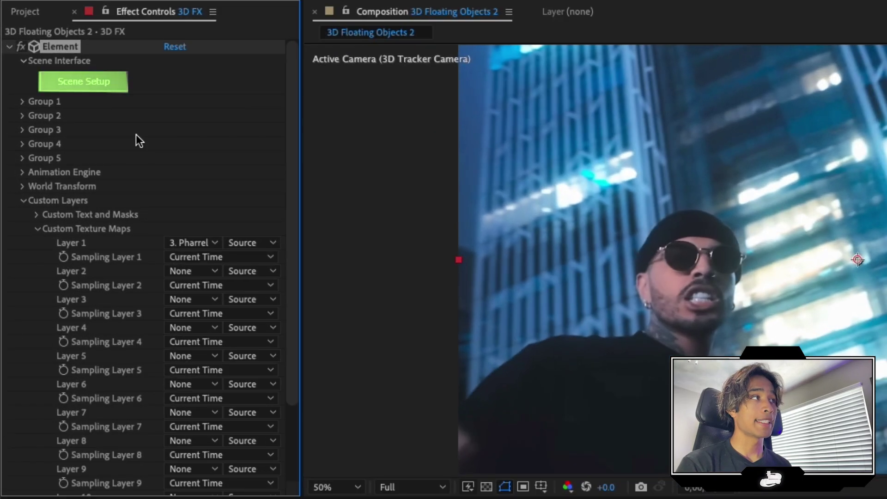
{"action": "left_click", "coordinate": [80, 82]}
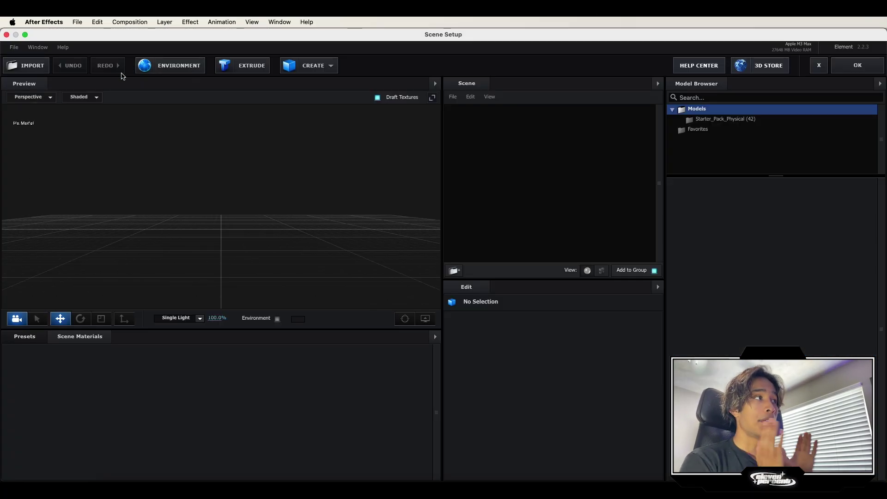
{"action": "left_click_drag", "start_coordinate": [157, 208], "coordinate": [253, 220]}
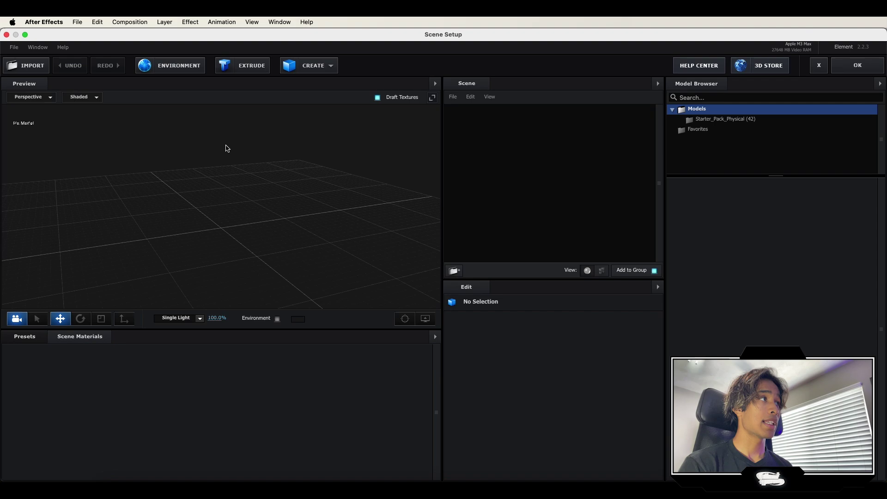
Step: Import the 3D object Louis+Vuitton+Pattern_v1_002.obj into the scene with the default import preferences
{"action": "left_click_drag", "start_coordinate": [227, 149], "coordinate": [67, 125]}
{"action": "left_click", "coordinate": [23, 67]}
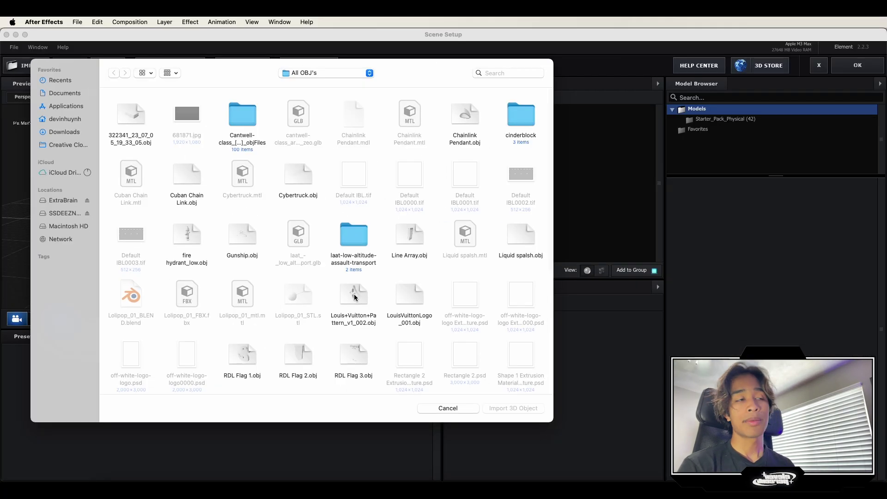
{"action": "left_click", "coordinate": [637, 441]}
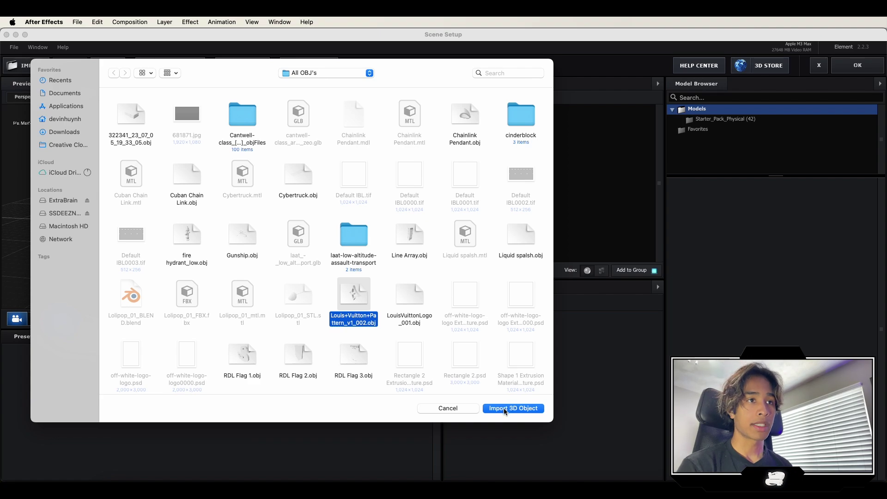
{"action": "left_click", "coordinate": [505, 409]}
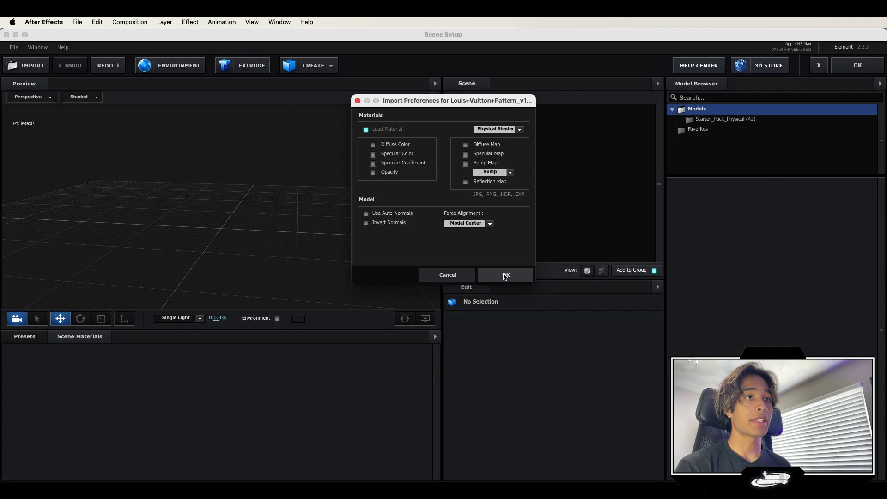
{"action": "left_click", "coordinate": [491, 382]}
Step: Select the VRayMtl1SG material of the imported Louis Vuitton pattern model and show its Reflectivity settings
{"action": "left_click_drag", "start_coordinate": [239, 219], "coordinate": [289, 282]}
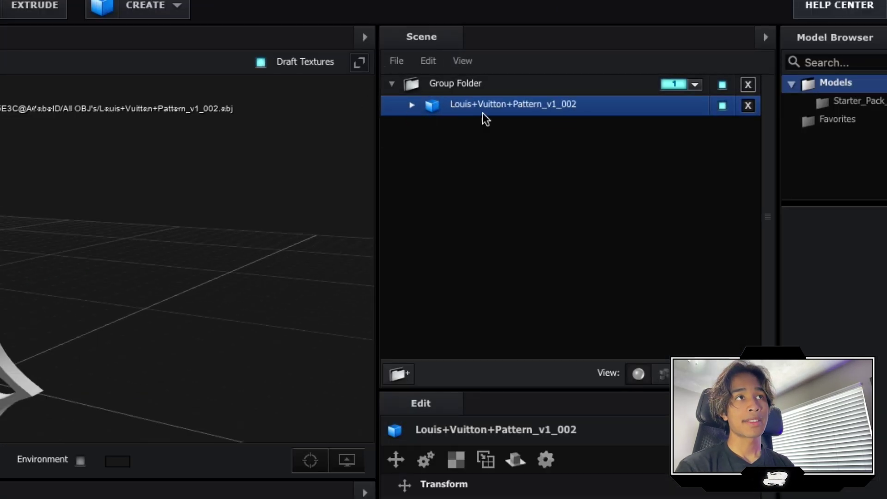
{"action": "left_click", "coordinate": [412, 105]}
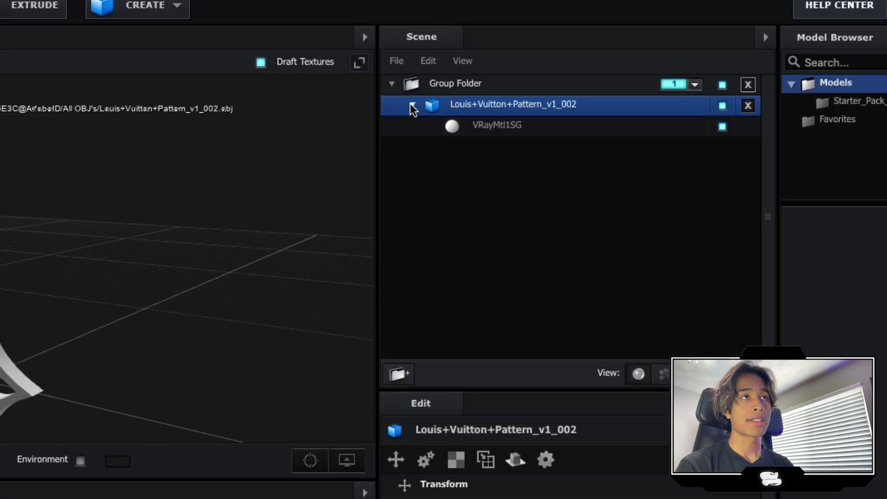
{"action": "left_click", "coordinate": [453, 127]}
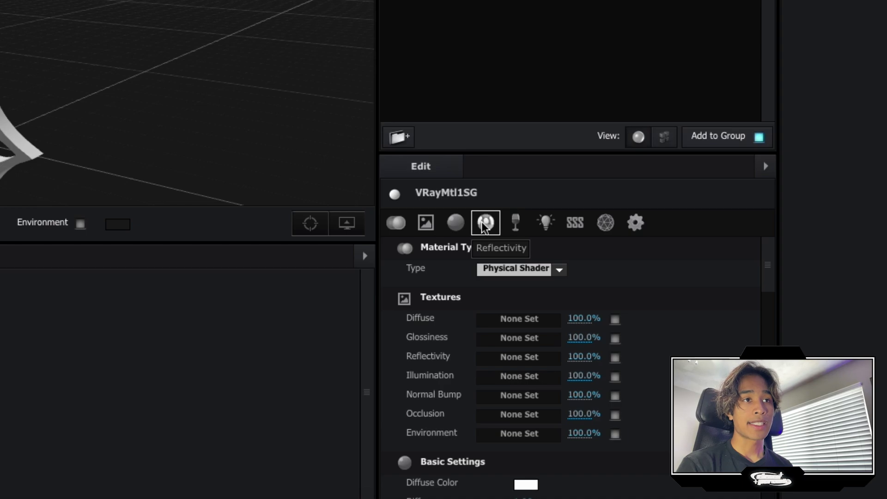
{"action": "left_click", "coordinate": [484, 224]}
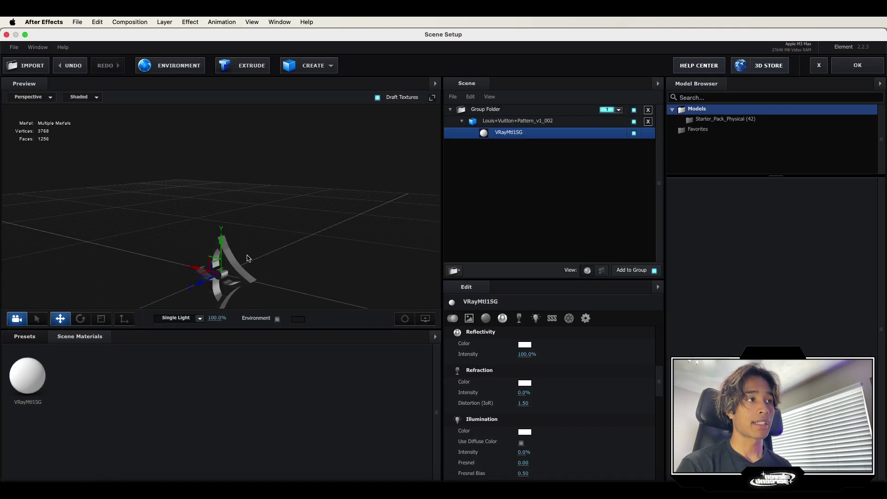
{"action": "left_click_drag", "start_coordinate": [285, 236], "coordinate": [252, 293]}
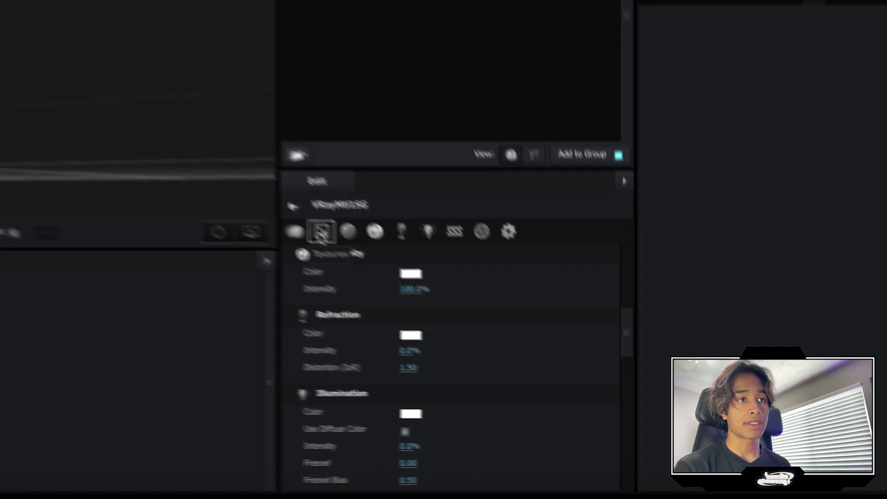
Step: Set the VRayMtl1SG material's Environment texture to Custom Layer 1 [Pharrell Williams Clip.mp4] and accept the scene setup
{"action": "left_click", "coordinate": [469, 318]}
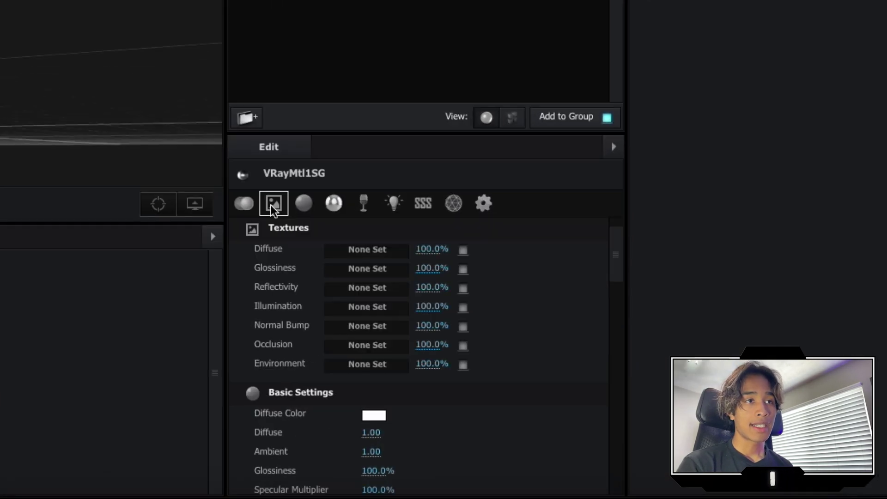
{"action": "left_click", "coordinate": [347, 366]}
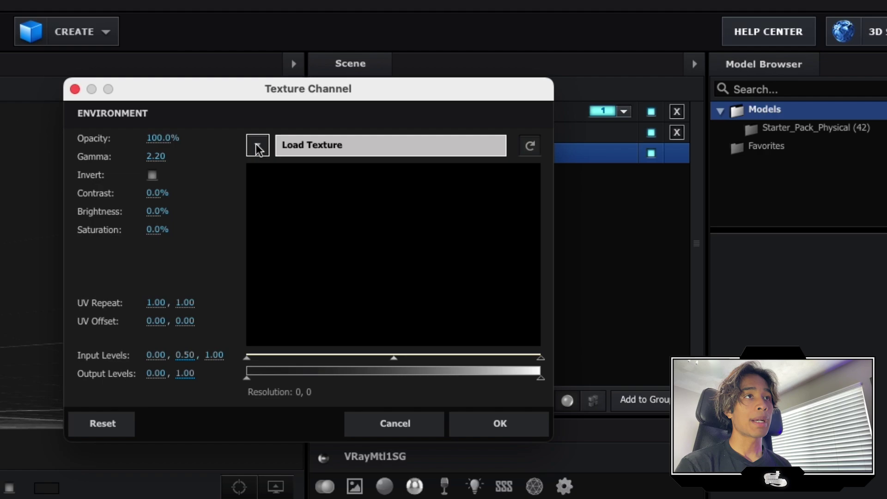
{"action": "left_click", "coordinate": [255, 143]}
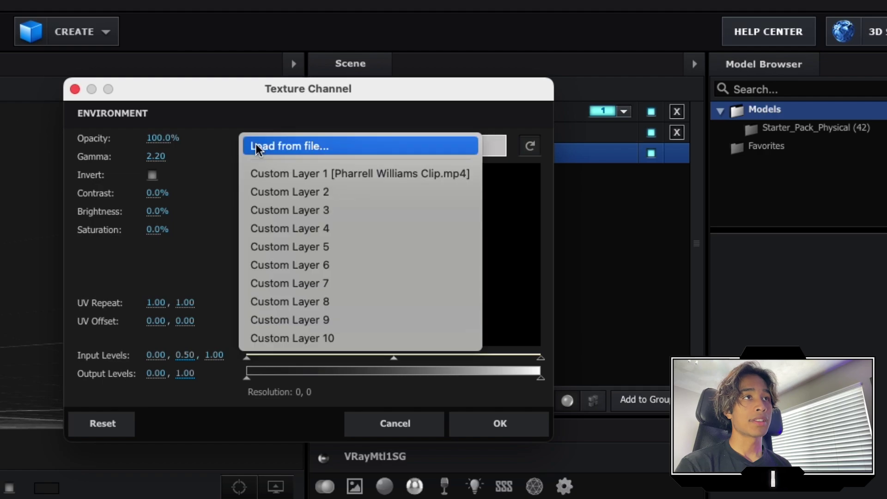
{"action": "left_click", "coordinate": [277, 173]}
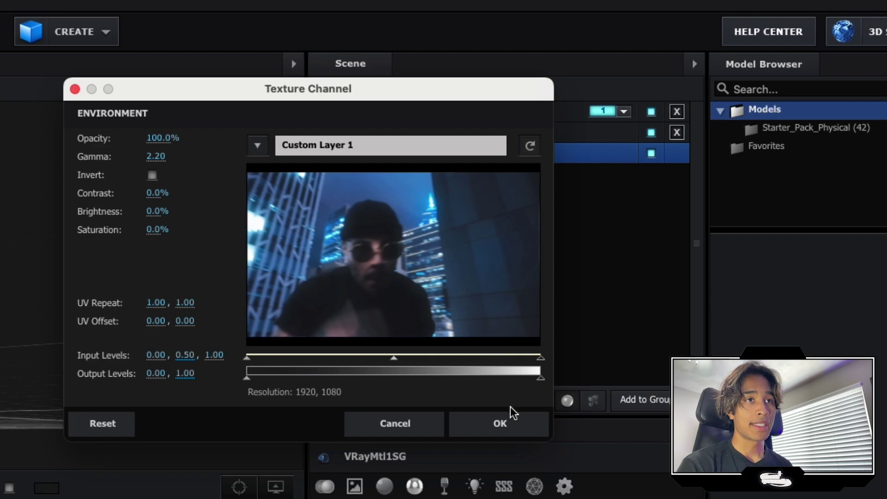
{"action": "left_click", "coordinate": [489, 429]}
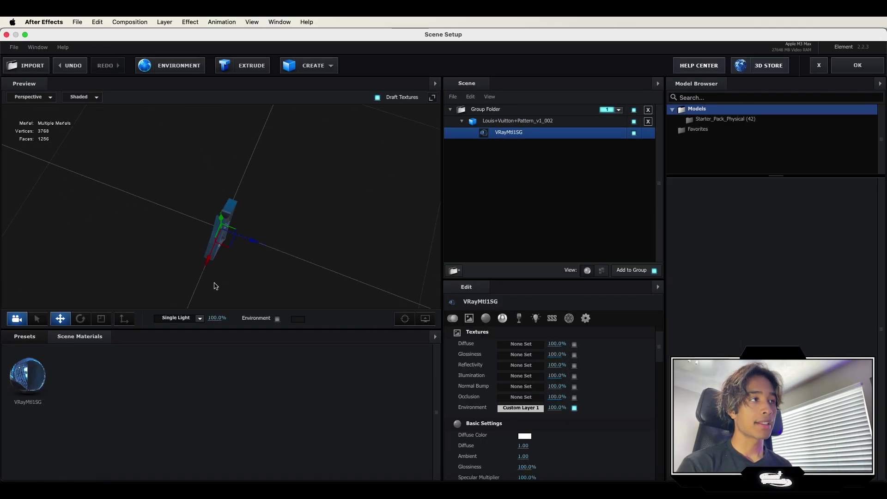
{"action": "mouse_move", "coordinate": [215, 286]}
{"action": "left_mouse_down"}
{"action": "mouse_move", "coordinate": [337, 237]}
{"action": "mouse_move", "coordinate": [328, 220]}
{"action": "mouse_move", "coordinate": [362, 226]}
{"action": "mouse_move", "coordinate": [166, 220]}
{"action": "mouse_move", "coordinate": [131, 200]}
{"action": "mouse_move", "coordinate": [194, 203]}
{"action": "left_mouse_up"}
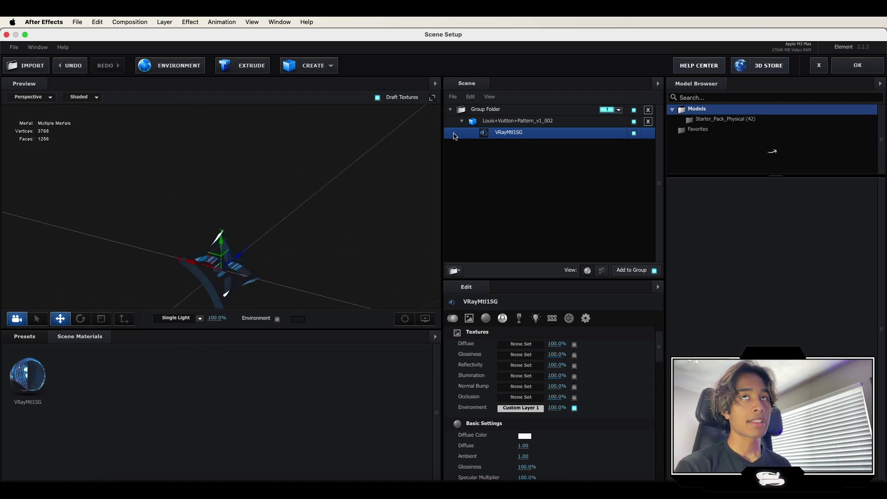
{"action": "left_click", "coordinate": [848, 66]}
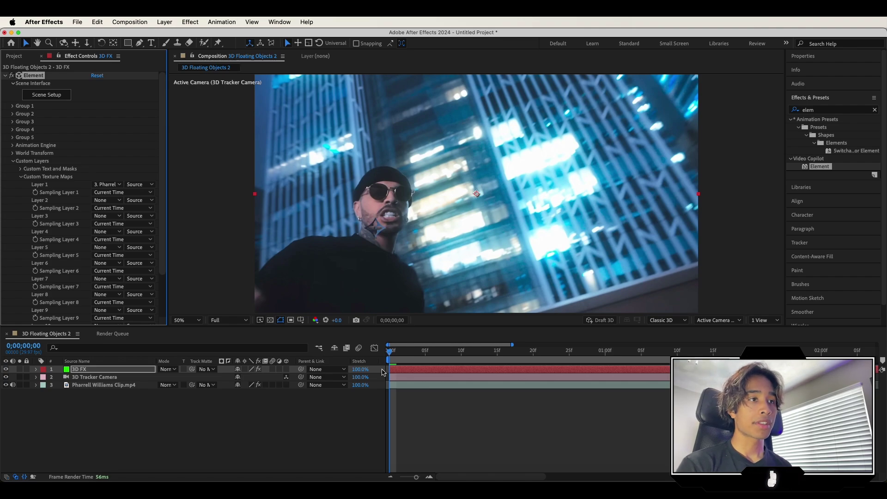
Step: Scrub through the composition to check how the 3D model sits in the tracked footage, stopping at 0;00;00;24
{"action": "left_click_drag", "start_coordinate": [389, 354], "coordinate": [535, 352]}
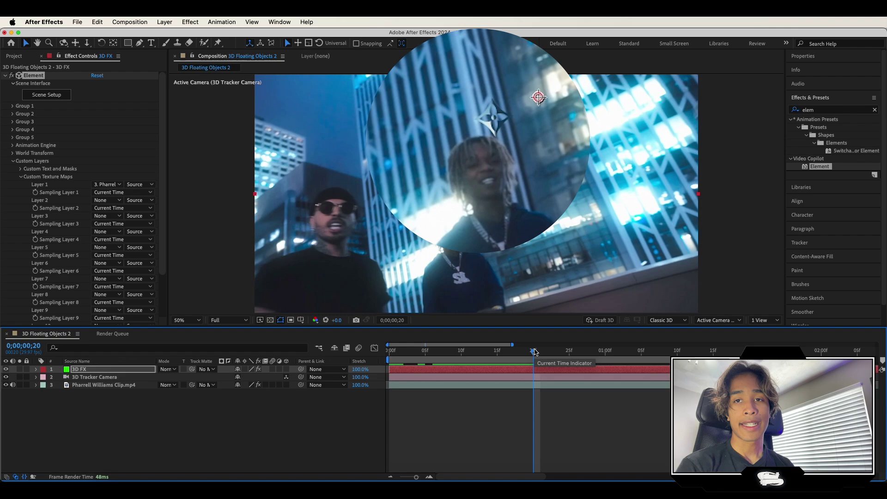
{"action": "left_click_drag", "start_coordinate": [534, 352], "coordinate": [554, 354]}
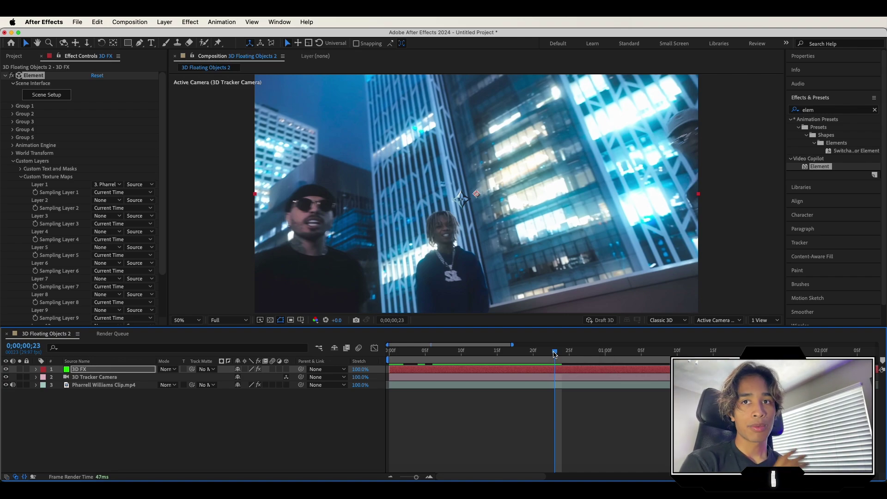
{"action": "left_click_drag", "start_coordinate": [556, 354], "coordinate": [476, 353]}
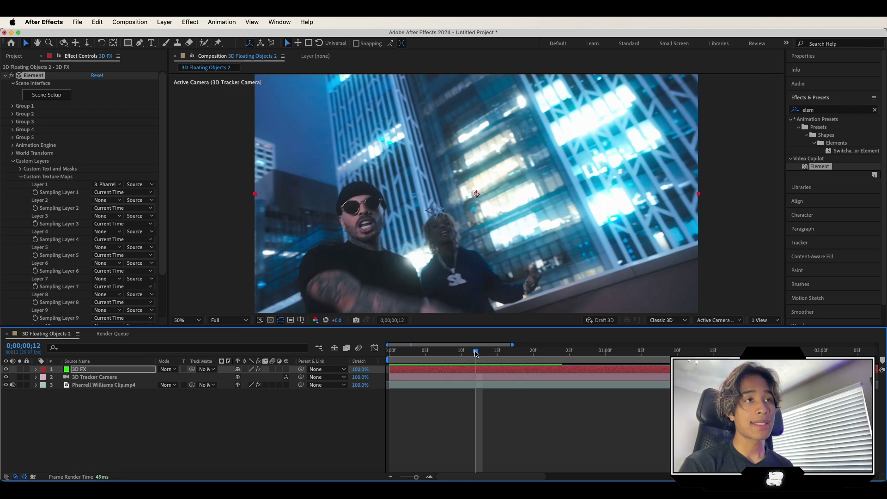
{"action": "key", "text": "space"}
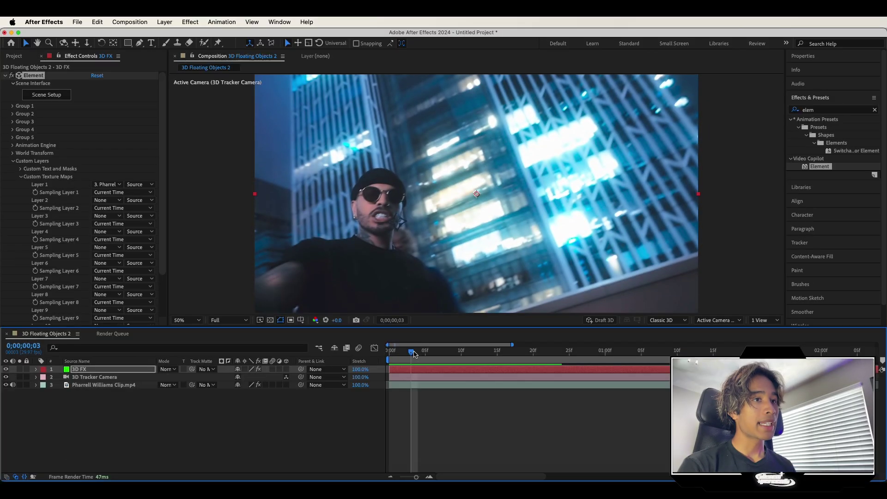
{"action": "left_click_drag", "start_coordinate": [404, 351], "coordinate": [568, 352]}
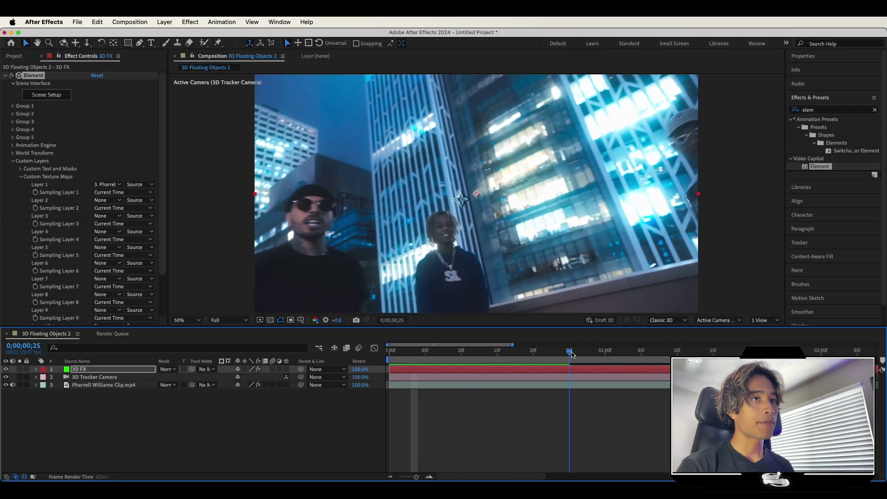
{"action": "key", "text": "Page_Up"}
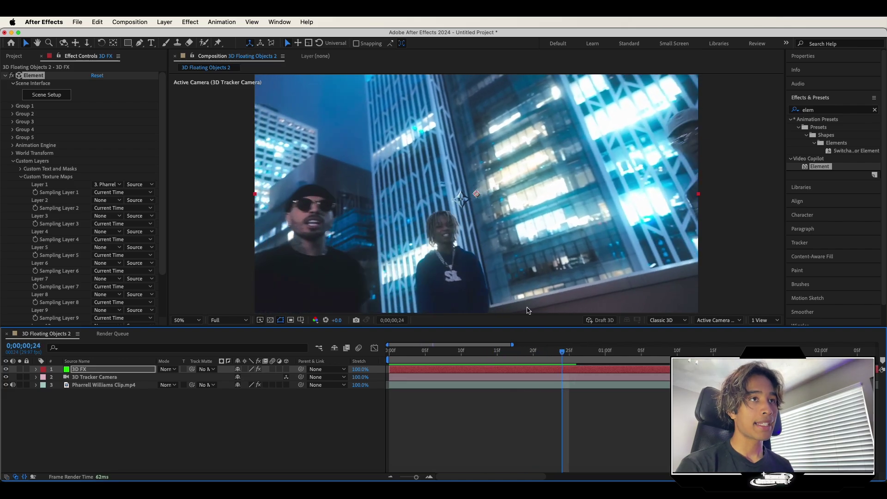
{"action": "scroll", "coordinate": [452, 188], "scroll_direction": "up", "scroll_amount": 6}
{"action": "scroll", "coordinate": [453, 188], "scroll_direction": "down", "scroll_amount": 6}
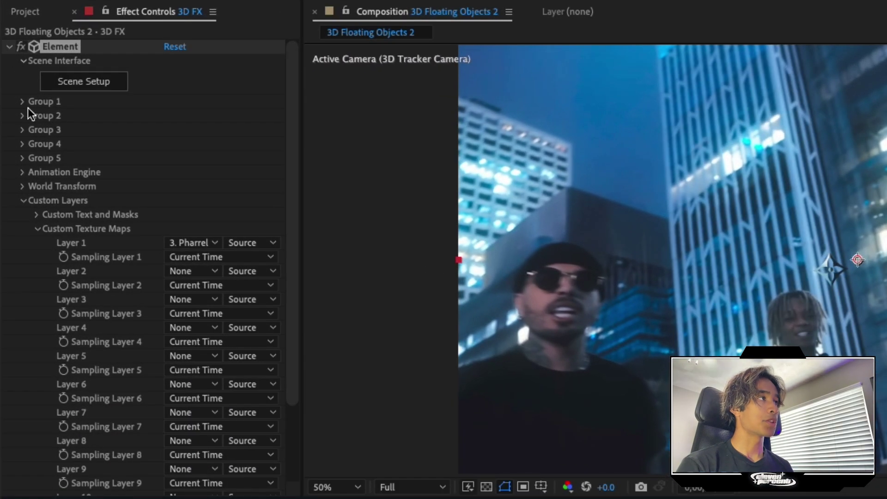
Step: Enable Multi-Object in the Particle Look settings of Element's Group 1
{"action": "left_click", "coordinate": [22, 102]}
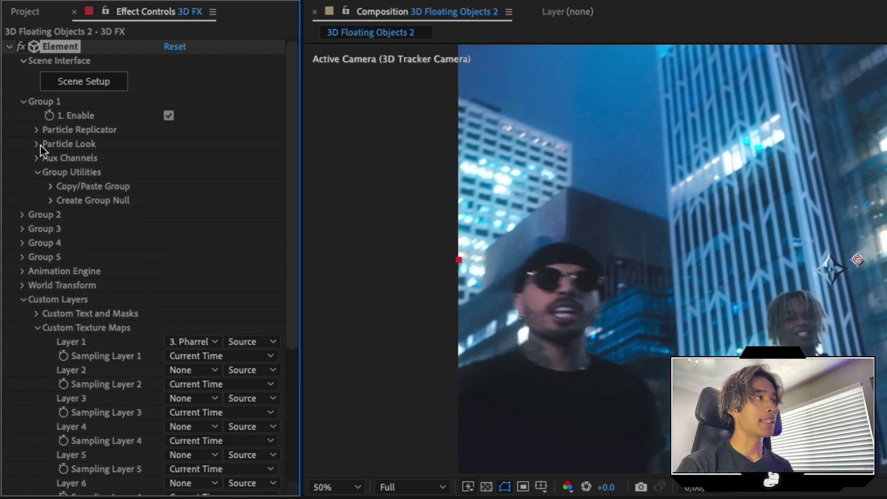
{"action": "left_click", "coordinate": [36, 144]}
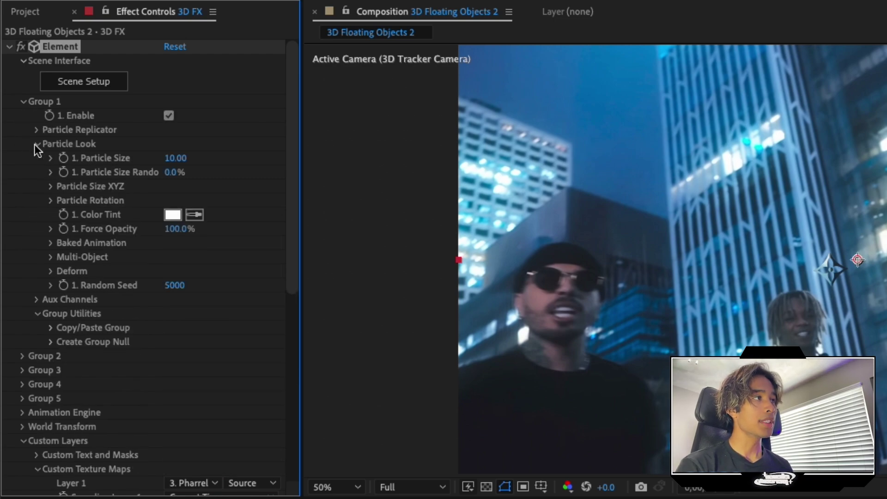
{"action": "left_click", "coordinate": [50, 257]}
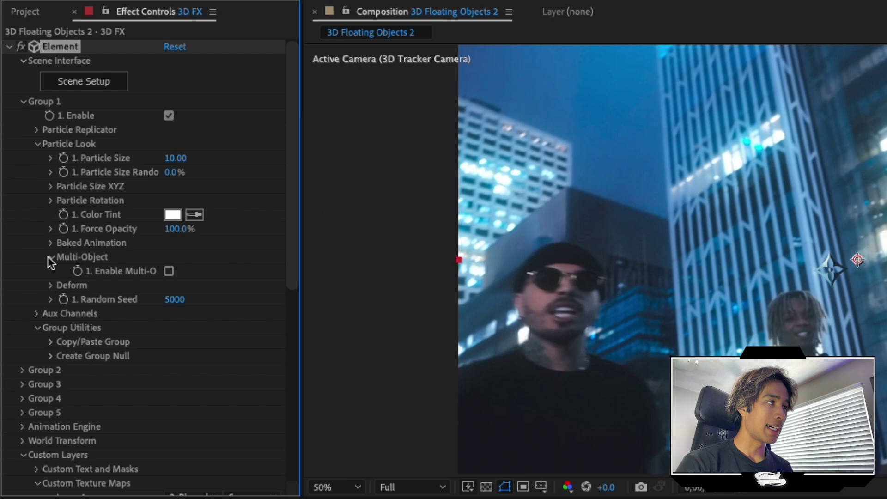
{"action": "left_click", "coordinate": [169, 271]}
{"action": "scroll", "coordinate": [167, 275], "scroll_direction": "down", "scroll_amount": 3}
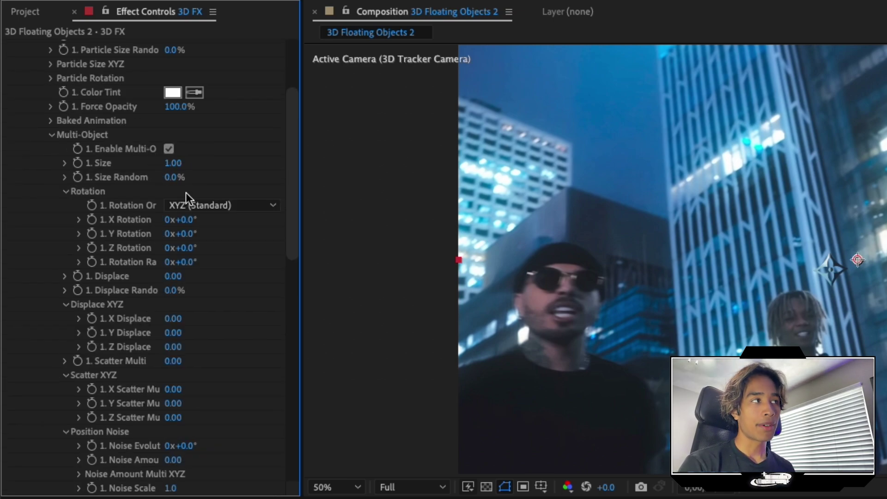
{"action": "scroll", "coordinate": [130, 168], "scroll_direction": "up", "scroll_amount": 4}
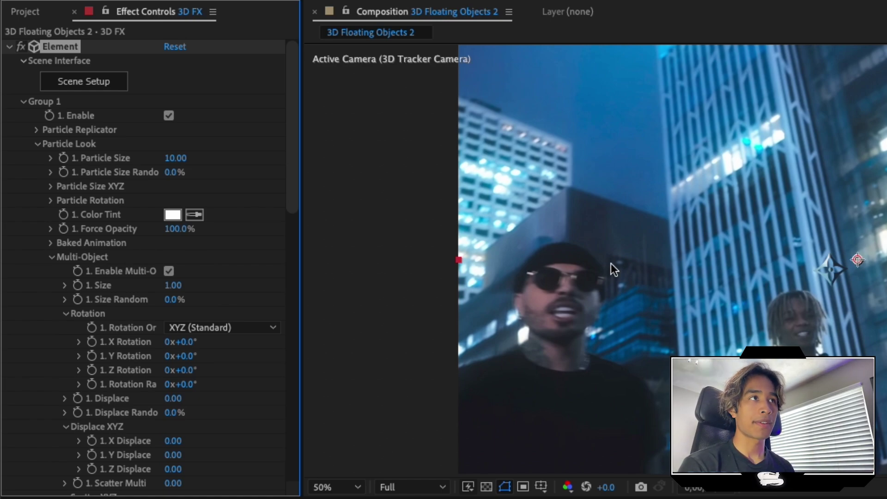
Step: Set Group 1's Particle Count to 12 in the Particle Replicator and inspect the model up close
{"action": "left_click", "coordinate": [37, 131]}
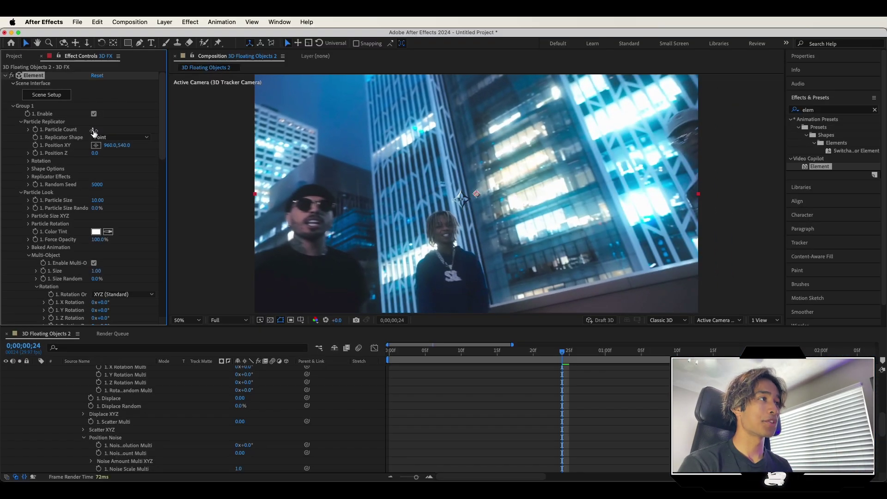
{"action": "left_click", "coordinate": [95, 131]}
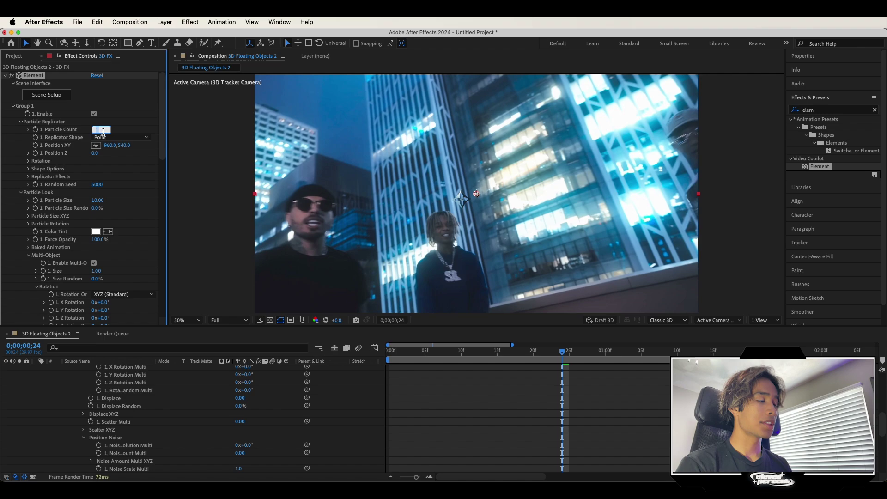
{"action": "type", "text": "1"}
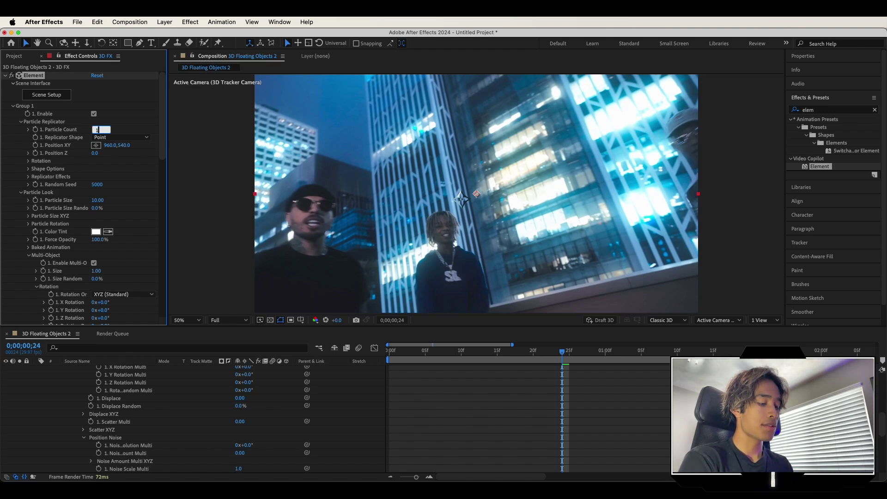
{"action": "type", "text": "2"}
{"action": "key", "text": "Return"}
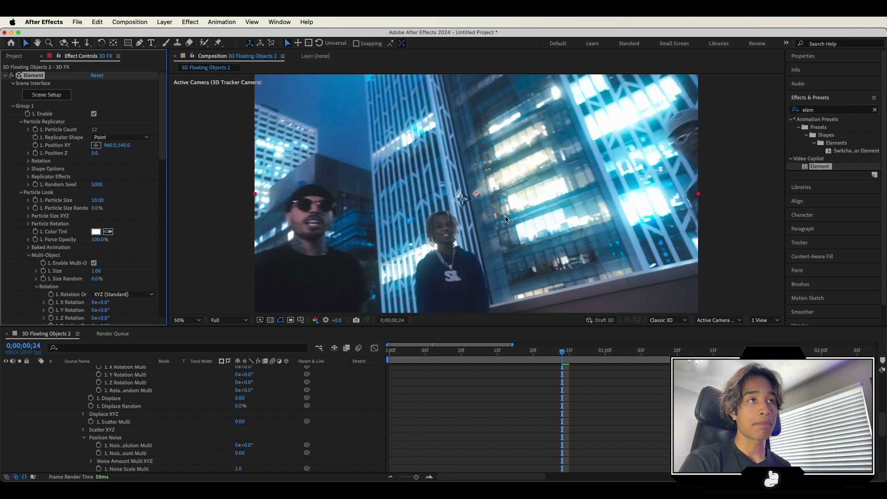
{"action": "key", "text": "period"}
{"action": "key", "text": "period"}
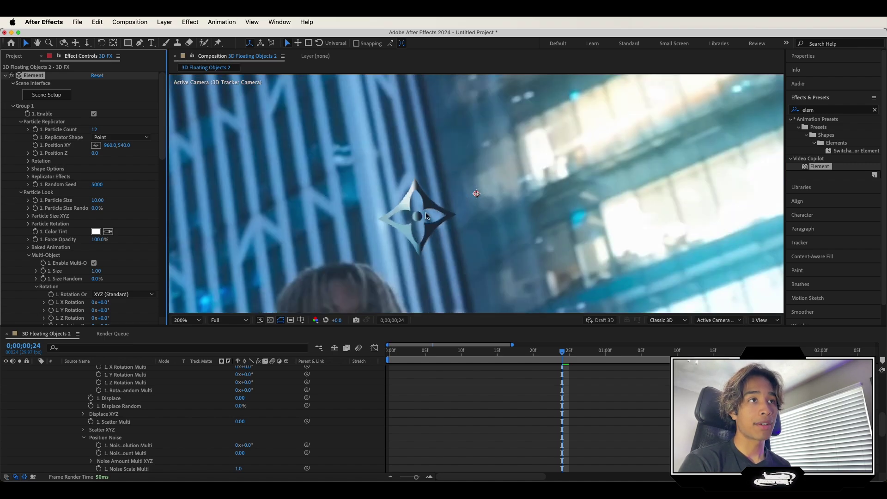
{"action": "key", "text": "comma"}
{"action": "key", "text": "comma"}
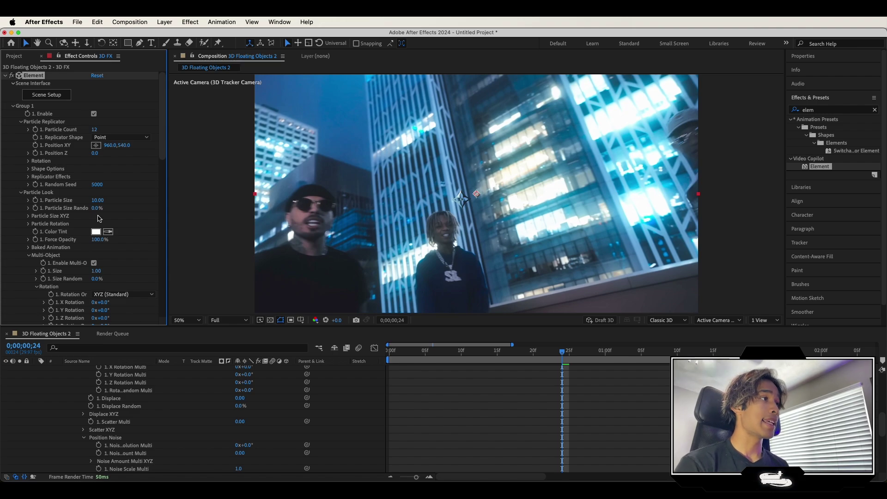
Step: Try the overall Scatter Multi and the X, Y and Z Scatter values on Group 1's multi-object, undoing each change
{"action": "scroll", "coordinate": [74, 215], "scroll_direction": "down", "scroll_amount": 5}
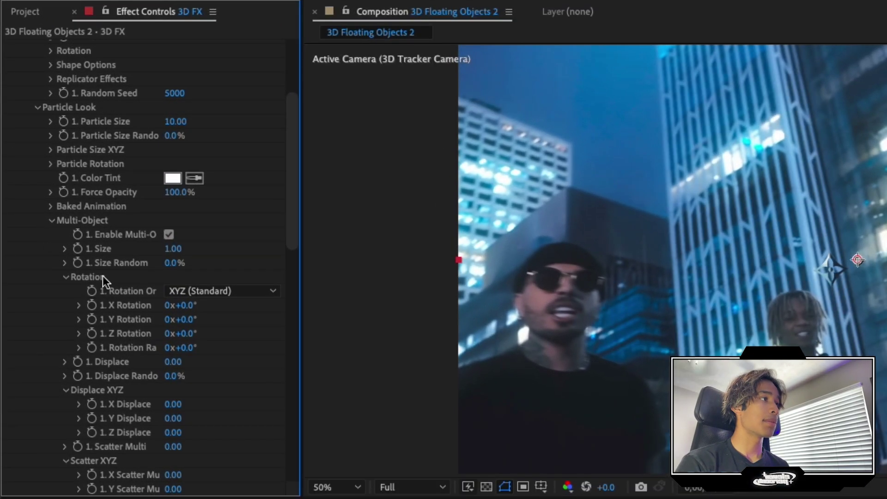
{"action": "scroll", "coordinate": [116, 353], "scroll_direction": "down", "scroll_amount": 4}
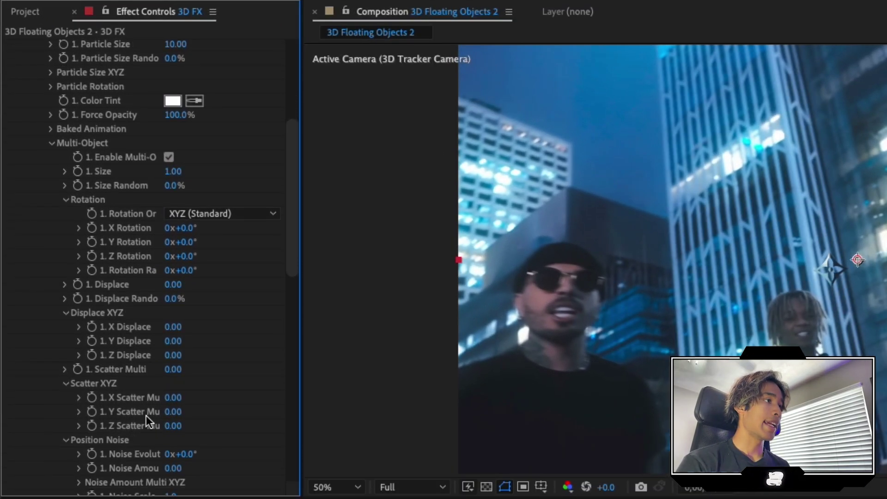
{"action": "scroll", "coordinate": [159, 430], "scroll_direction": "down", "scroll_amount": 2}
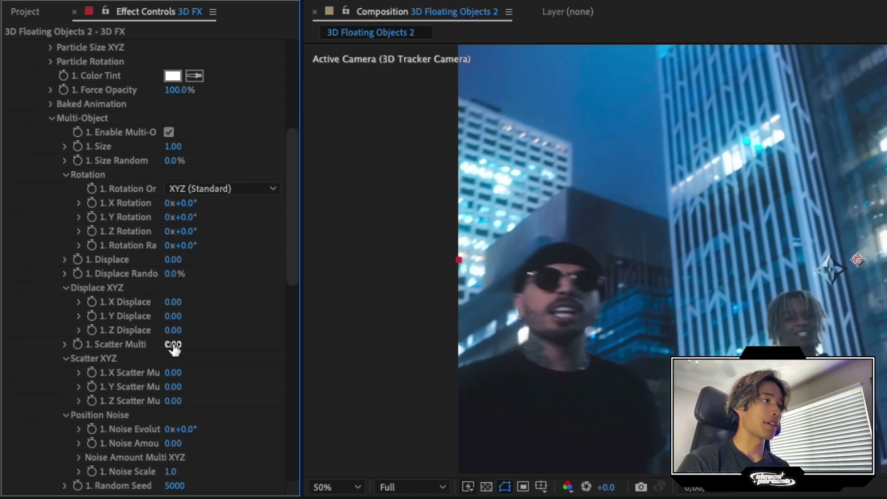
{"action": "left_click_drag", "start_coordinate": [173, 349], "coordinate": [882, 294]}
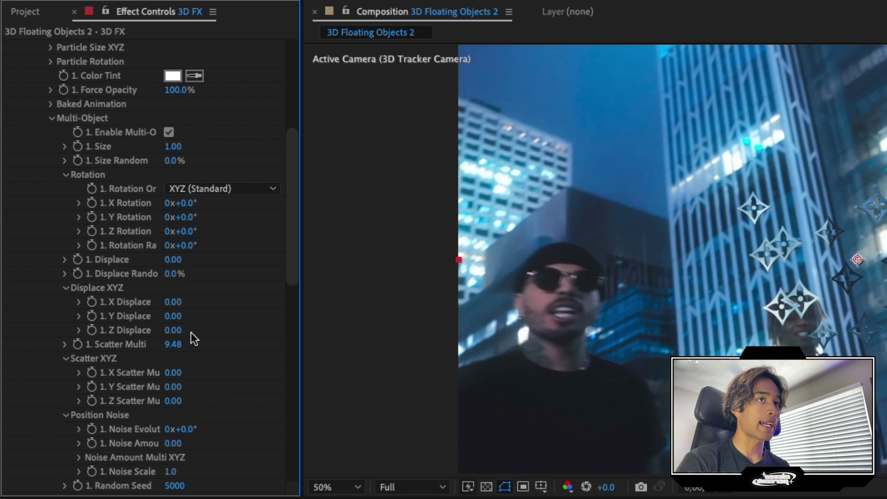
{"action": "key", "text": "ctrl+z"}
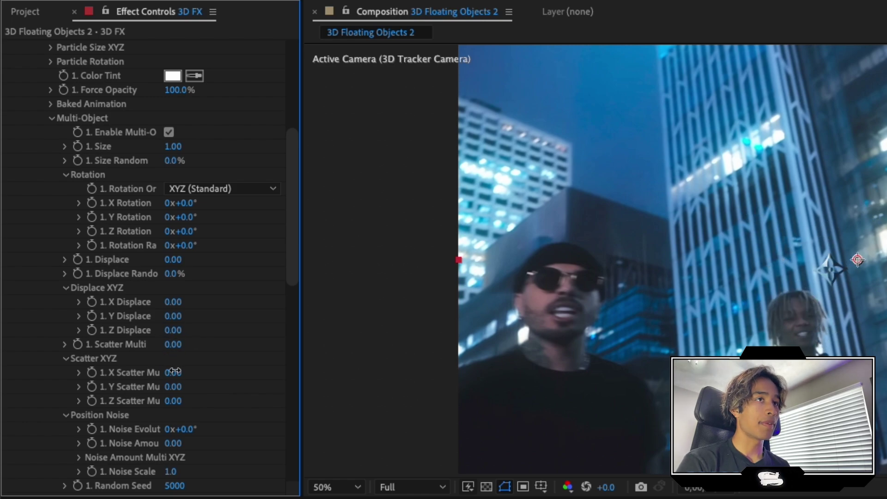
{"action": "left_click_drag", "start_coordinate": [175, 371], "coordinate": [884, 351]}
{"action": "key", "text": "ctrl+z"}
{"action": "left_click_drag", "start_coordinate": [174, 386], "coordinate": [249, 400]}
{"action": "key", "text": "ctrl+z"}
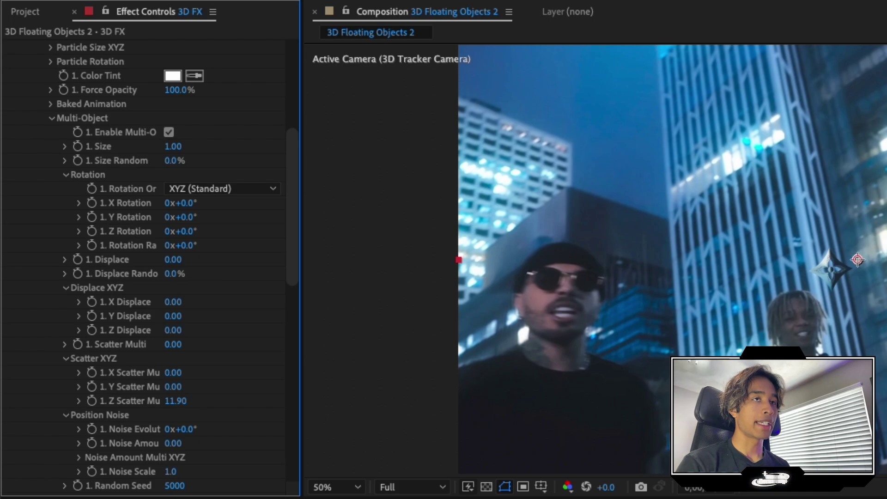
{"action": "key", "text": "ctrl+z"}
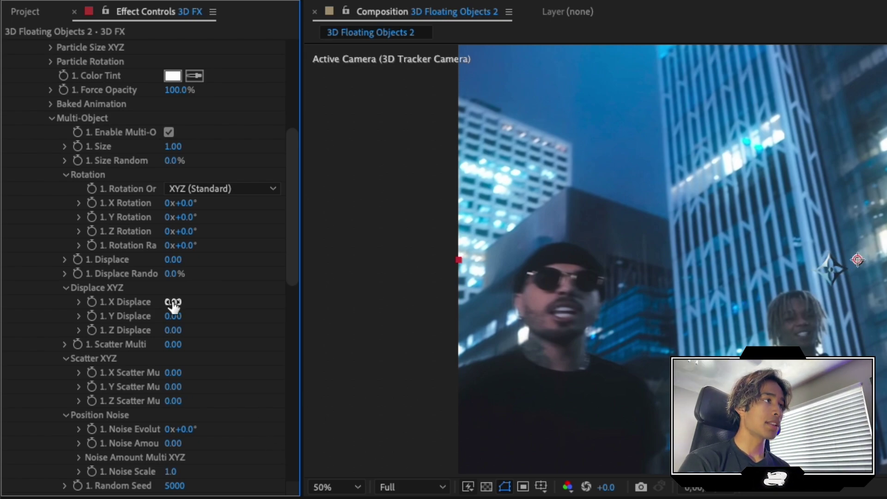
Step: Spread Group 1's objects through the scene by setting the multi-object Scatter Multi to 28.33
{"action": "left_click_drag", "start_coordinate": [173, 344], "coordinate": [234, 344]}
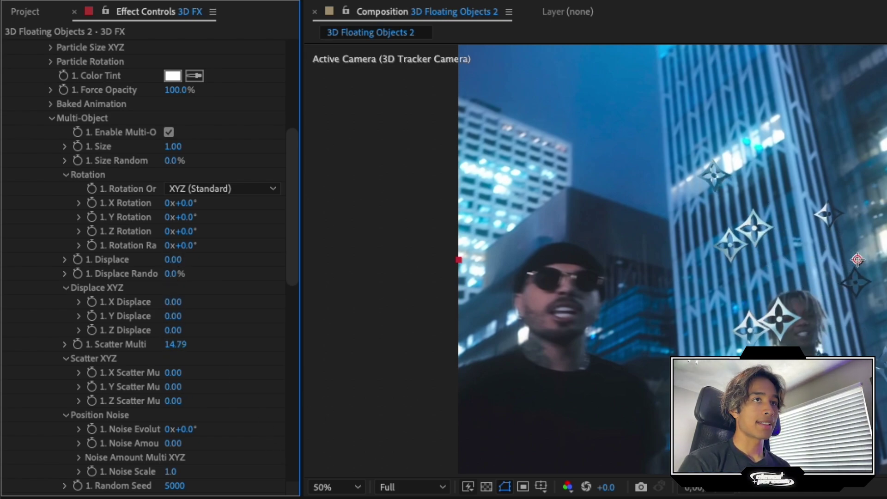
{"action": "mouse_move", "coordinate": [176, 344]}
{"action": "left_mouse_down"}
{"action": "mouse_move", "coordinate": [213, 344]}
{"action": "mouse_move", "coordinate": [193, 344]}
{"action": "left_mouse_up"}
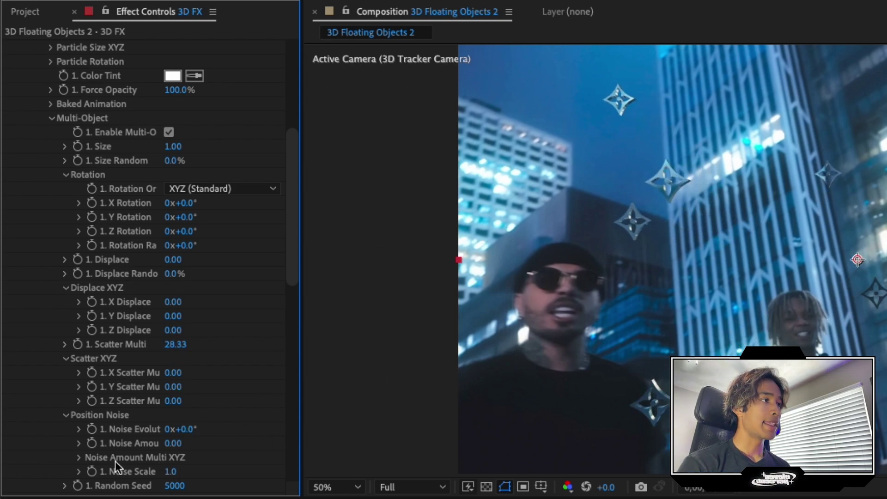
{"action": "scroll", "coordinate": [215, 442], "scroll_direction": "down", "scroll_amount": 3}
{"action": "scroll", "coordinate": [214, 443], "scroll_direction": "up", "scroll_amount": 4}
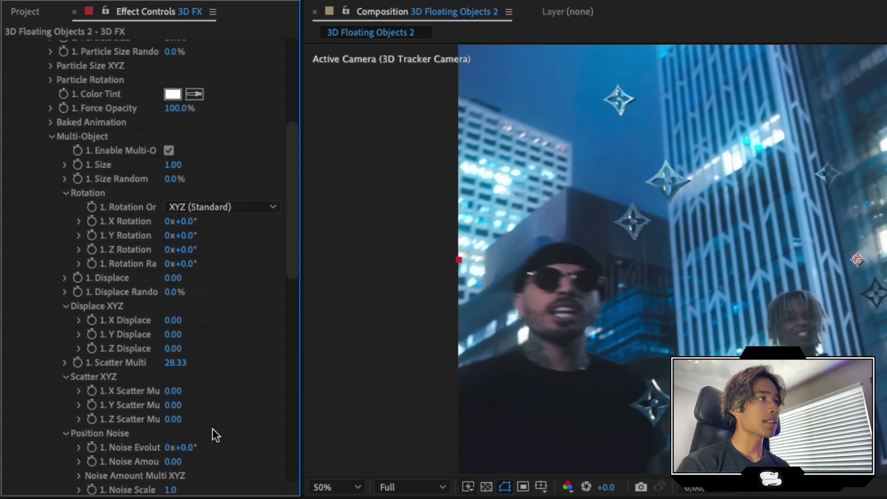
{"action": "scroll", "coordinate": [111, 189], "scroll_direction": "up", "scroll_amount": 1}
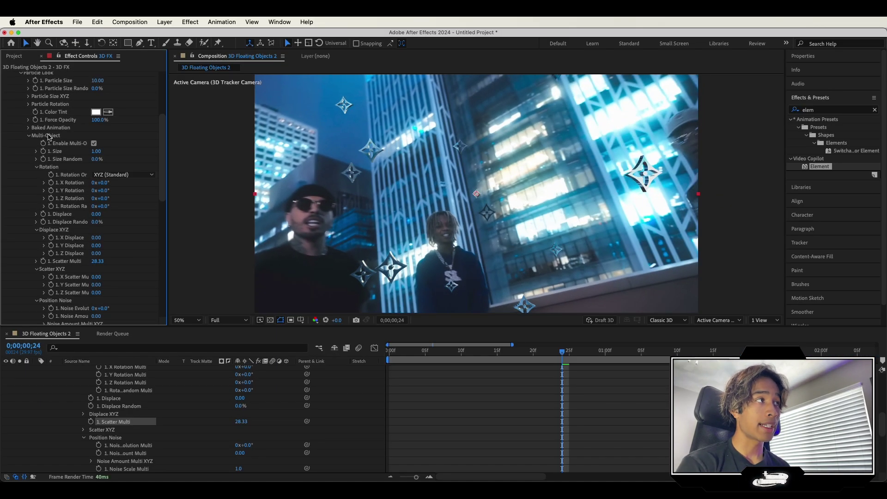
Step: Set Group 1's multi-object Size to 1.78 and its Z Scatter Multi to 9.59
{"action": "left_click_drag", "start_coordinate": [96, 151], "coordinate": [130, 156]}
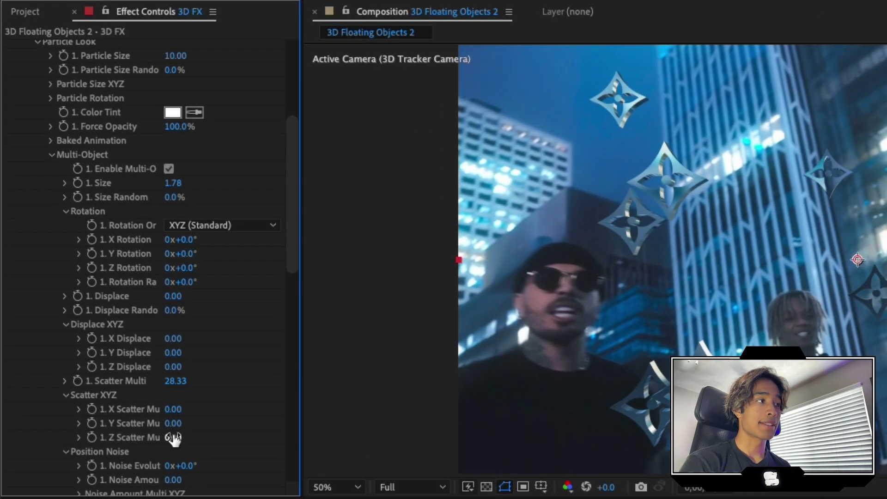
{"action": "left_click_drag", "start_coordinate": [97, 293], "coordinate": [448, 245]}
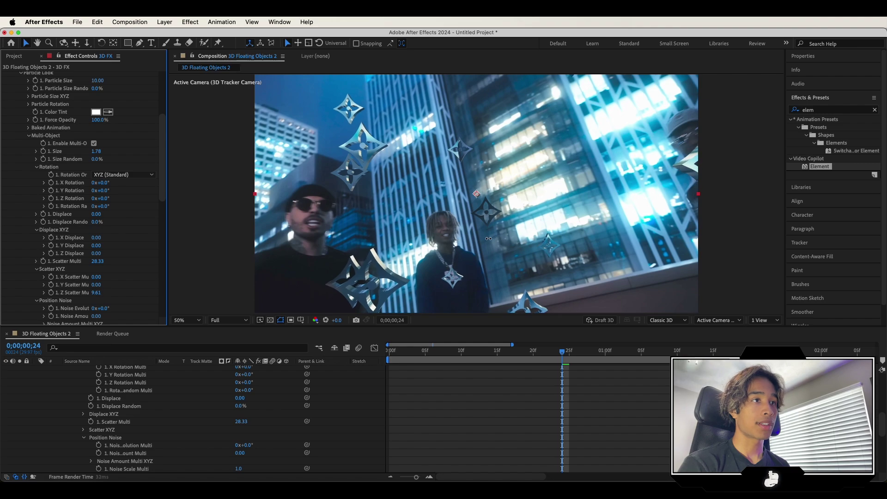
{"action": "left_click_drag", "start_coordinate": [489, 238], "coordinate": [196, 305]}
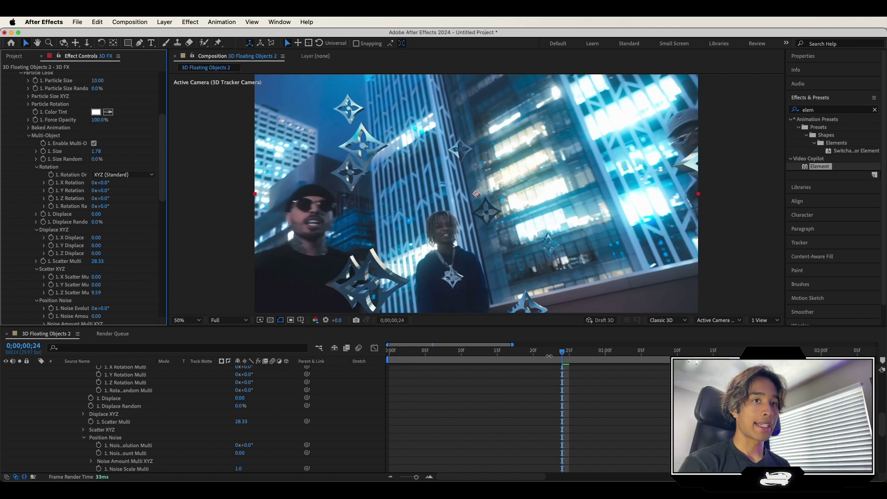
Step: Preview the composition from its first frame to check how the scattered objects move with the footage
{"action": "left_click_drag", "start_coordinate": [562, 356], "coordinate": [368, 372]}
{"action": "key", "text": "space"}
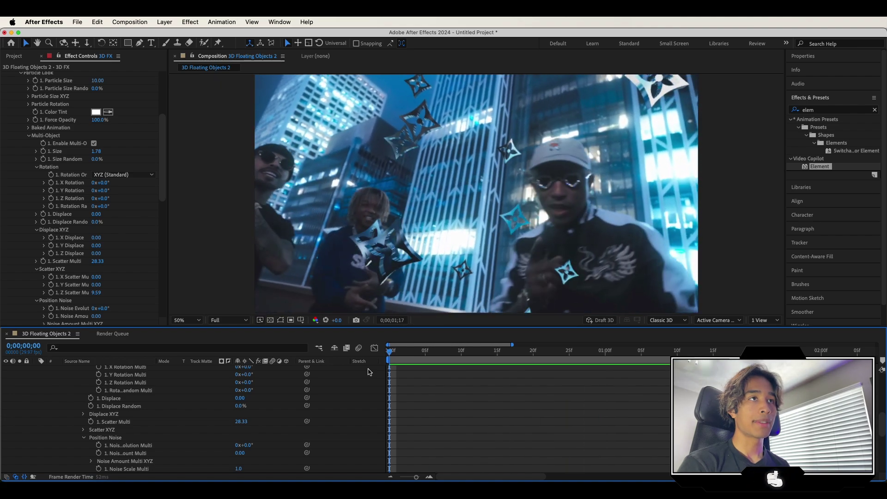
{"action": "key", "text": "space"}
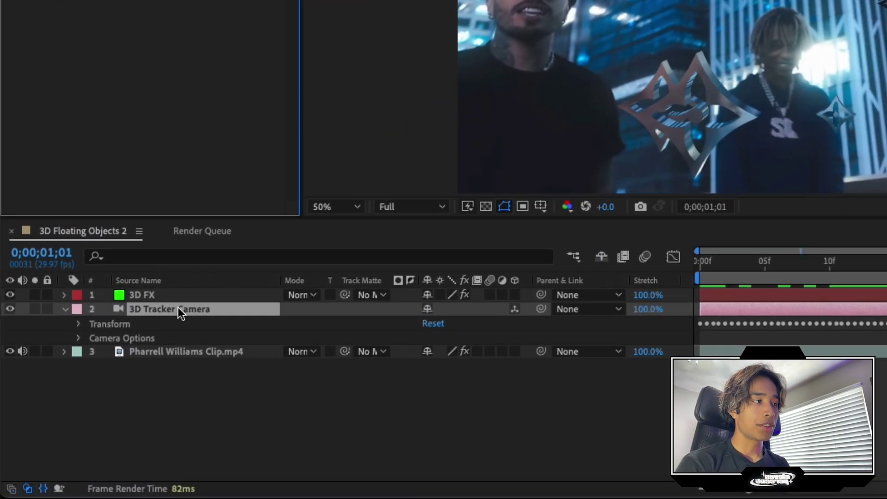
Step: Turn on Depth of Field in the Camera Options of the 3D Tracker Camera layer
{"action": "left_click", "coordinate": [65, 309]}
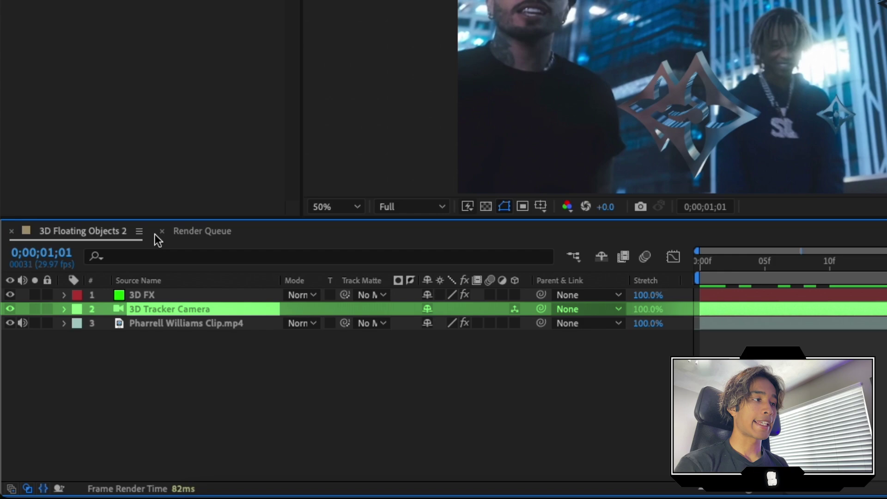
{"action": "left_click", "coordinate": [64, 309]}
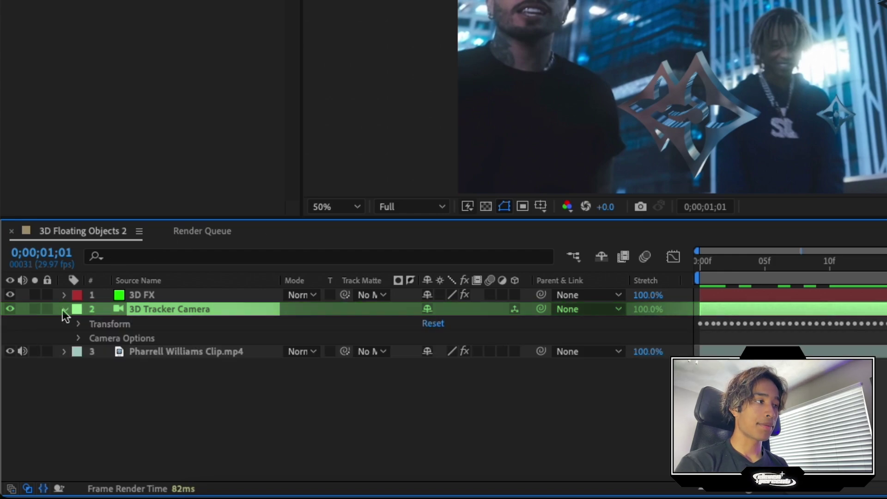
{"action": "left_click", "coordinate": [78, 337]}
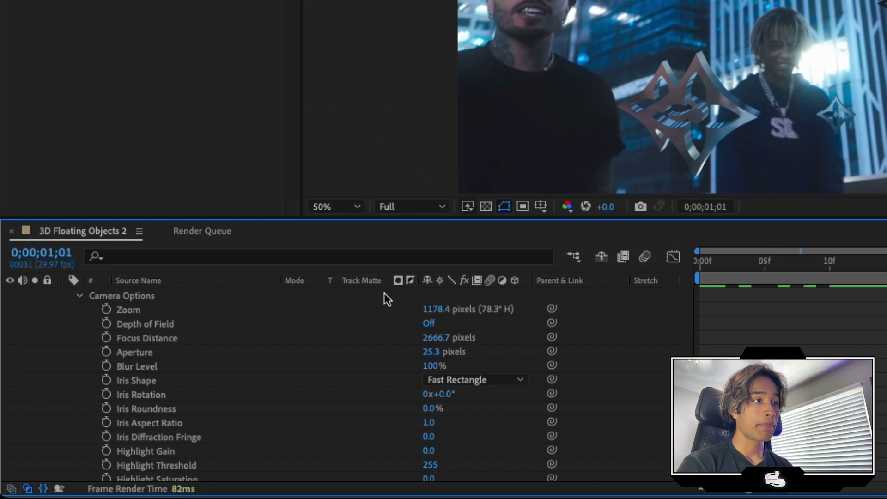
{"action": "left_click", "coordinate": [244, 425]}
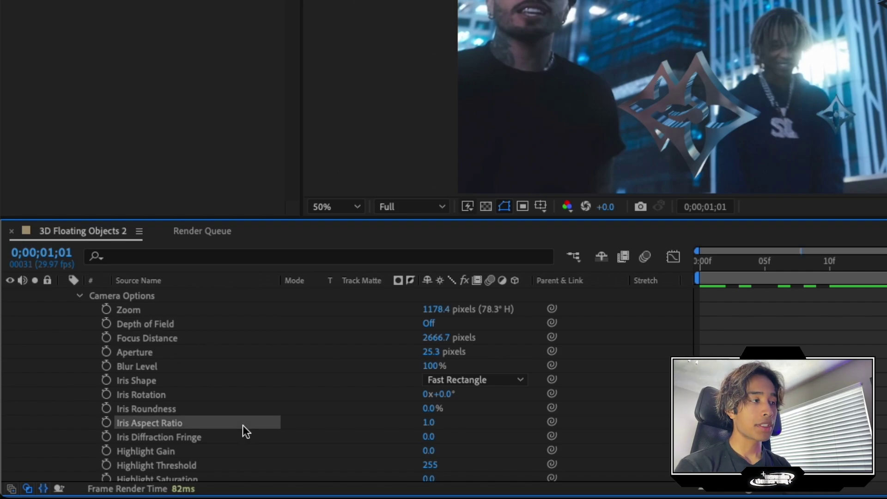
{"action": "left_click", "coordinate": [146, 323]}
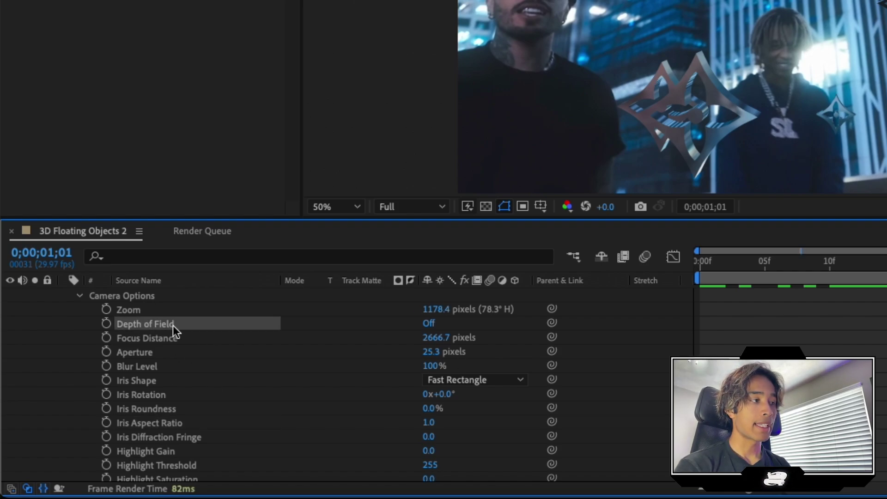
{"action": "left_click", "coordinate": [430, 324]}
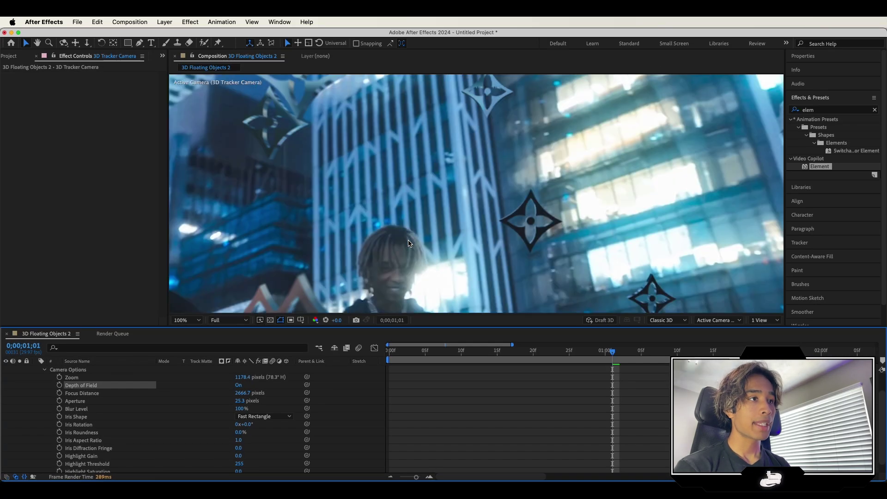
Step: Examine the depth-of-field blur on near and far objects at several frames and preview it from the first frame
{"action": "scroll", "coordinate": [374, 272], "scroll_direction": "down", "scroll_amount": 2}
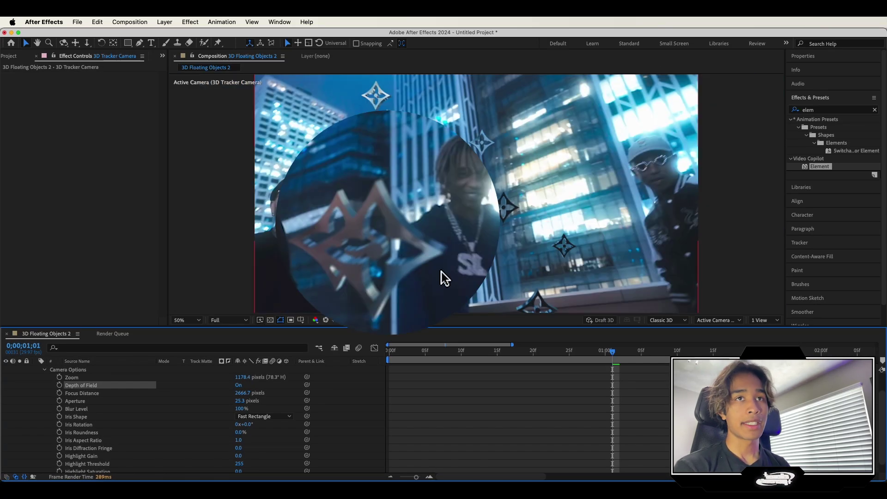
{"action": "left_click_drag", "start_coordinate": [620, 346], "coordinate": [446, 356]}
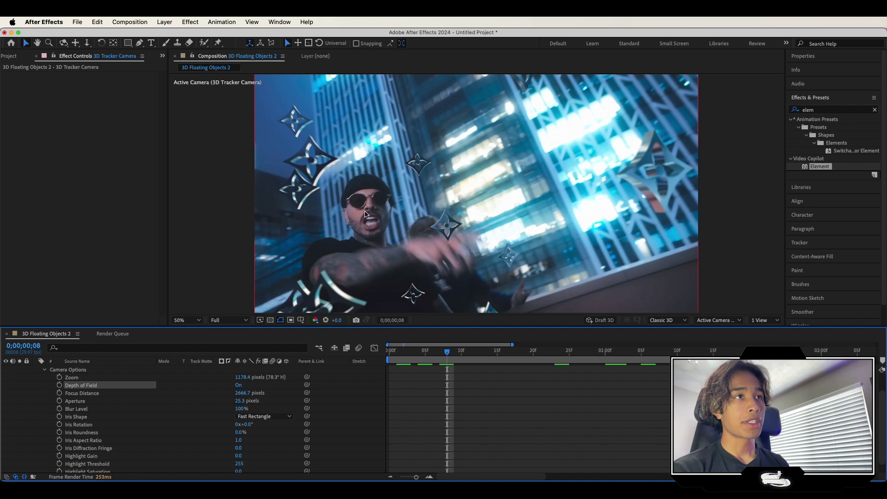
{"action": "scroll", "coordinate": [373, 231], "scroll_direction": "up", "scroll_amount": 1}
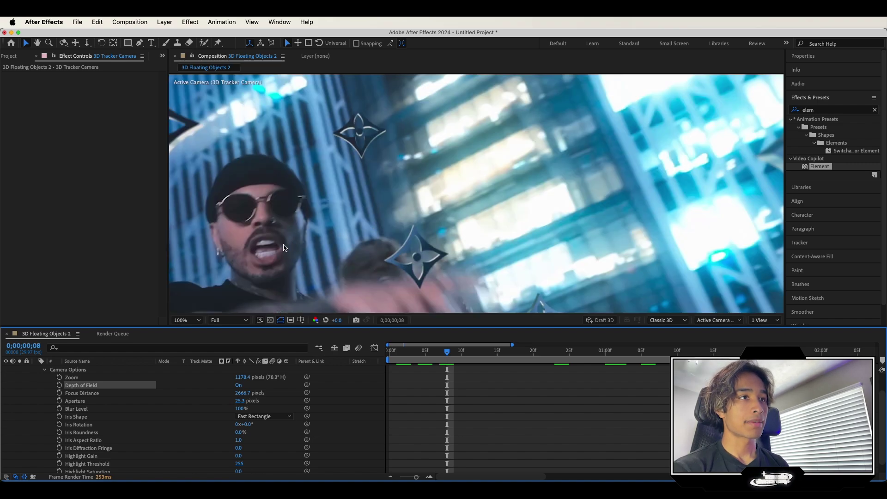
{"action": "scroll", "coordinate": [346, 254], "scroll_direction": "down", "scroll_amount": 2}
{"action": "scroll", "coordinate": [346, 254], "scroll_direction": "up", "scroll_amount": 1}
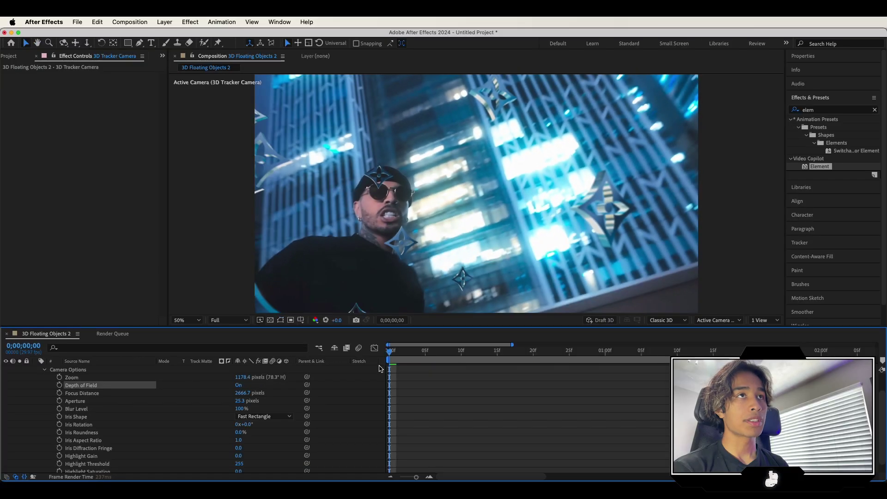
{"action": "key", "text": "space"}
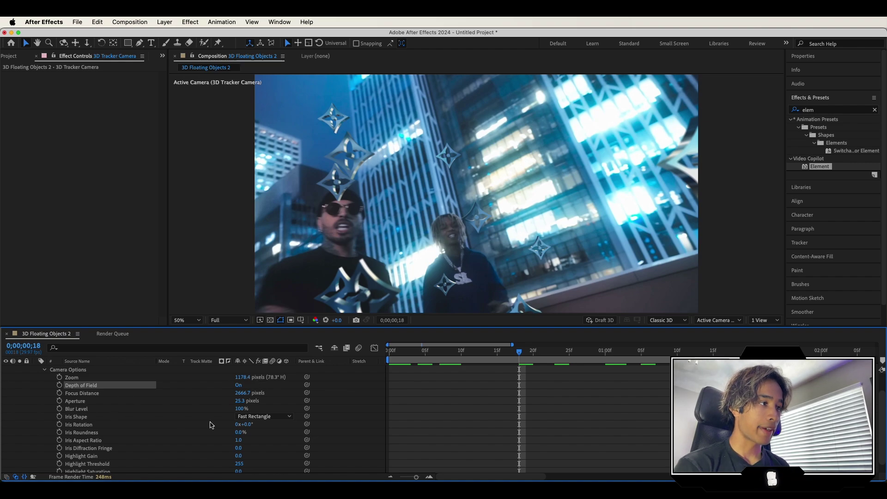
Step: Set the 3D Tracker Camera's Blur Level to 239% and its Focus Distance to 1050.7 pixels
{"action": "left_click_drag", "start_coordinate": [238, 408], "coordinate": [314, 408]}
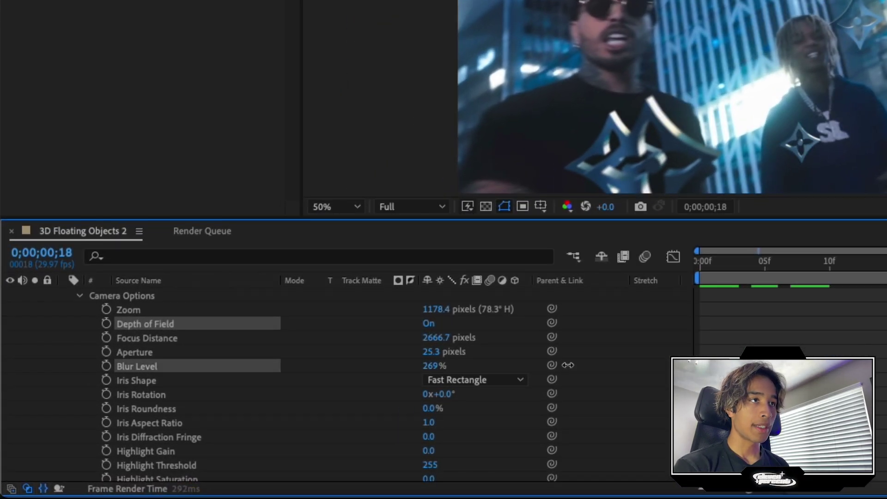
{"action": "left_click_drag", "start_coordinate": [568, 365], "coordinate": [544, 365]}
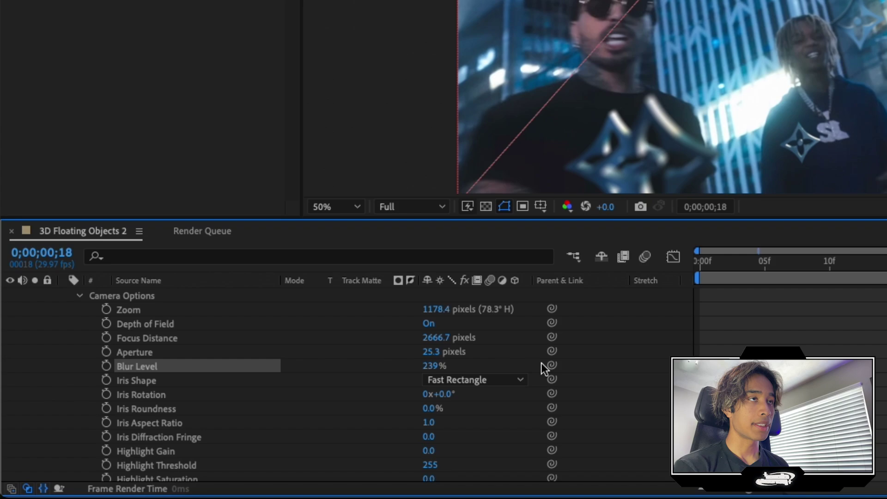
{"action": "left_click_drag", "start_coordinate": [437, 338], "coordinate": [543, 346]}
{"action": "left_click_drag", "start_coordinate": [268, 356], "coordinate": [240, 355]}
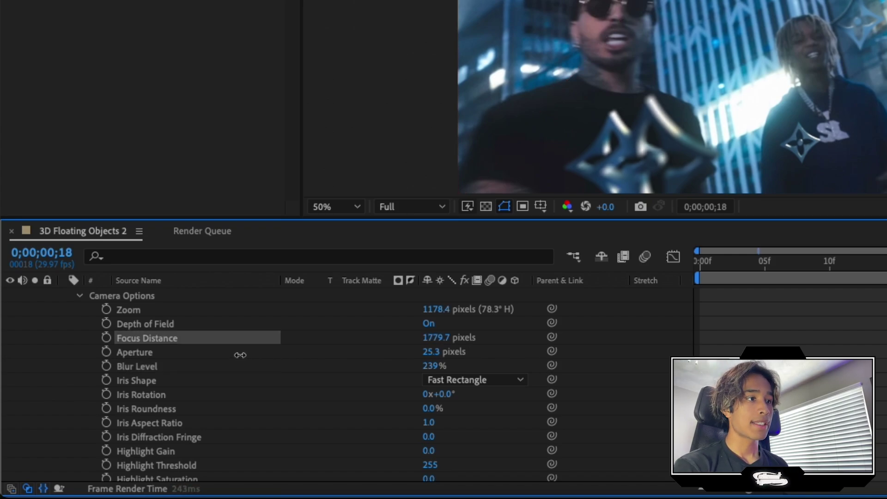
{"action": "scroll", "coordinate": [688, 3], "scroll_direction": "up", "scroll_amount": 4}
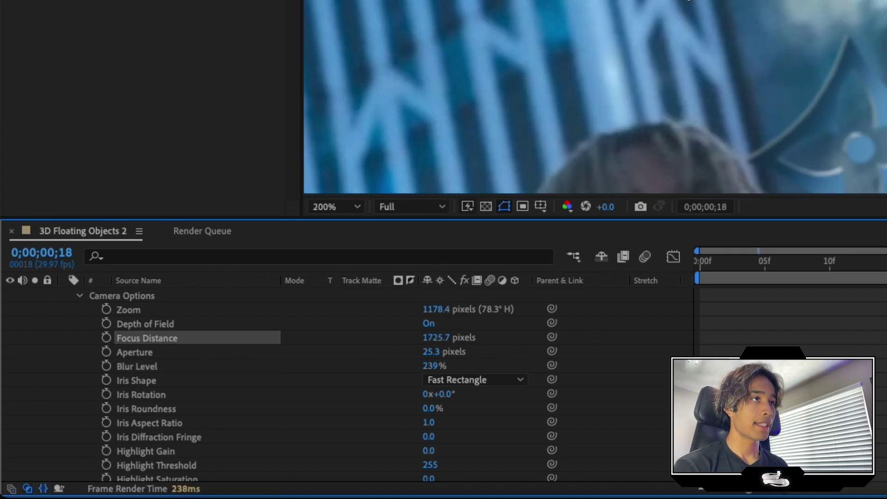
{"action": "scroll", "coordinate": [658, 2], "scroll_direction": "down", "scroll_amount": 5}
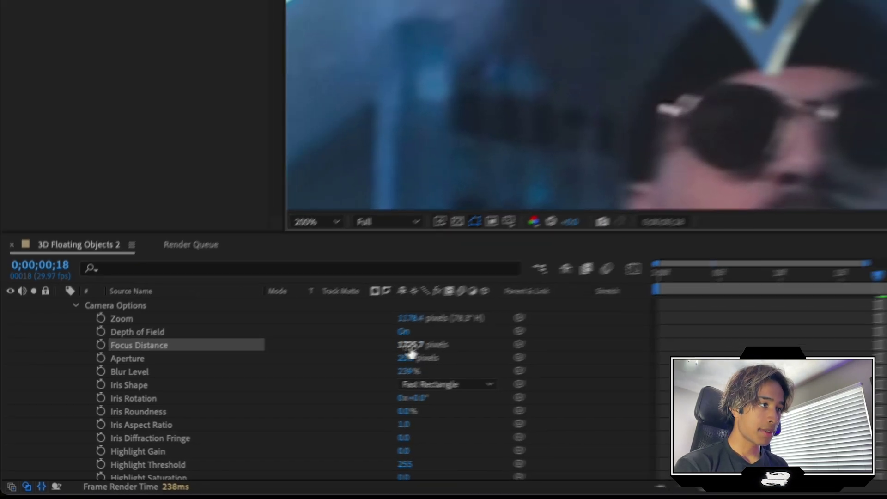
{"action": "left_click_drag", "start_coordinate": [437, 338], "coordinate": [319, 348]}
{"action": "mouse_move", "coordinate": [118, 411]}
{"action": "left_mouse_down"}
{"action": "mouse_move", "coordinate": [41, 396]}
{"action": "mouse_move", "coordinate": [143, 390]}
{"action": "mouse_move", "coordinate": [132, 390]}
{"action": "left_mouse_up"}
{"action": "scroll", "coordinate": [445, 250], "scroll_direction": "down", "scroll_amount": 4}
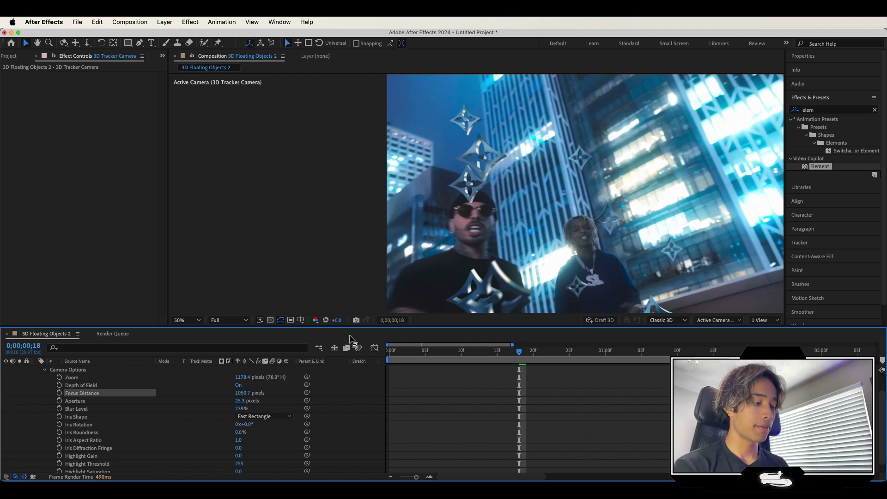
Step: Fit the composition in the viewer and preview the adjusted camera blur from 0;00;00;06
{"action": "key", "text": "shift+slash"}
{"action": "left_click", "coordinate": [432, 355]}
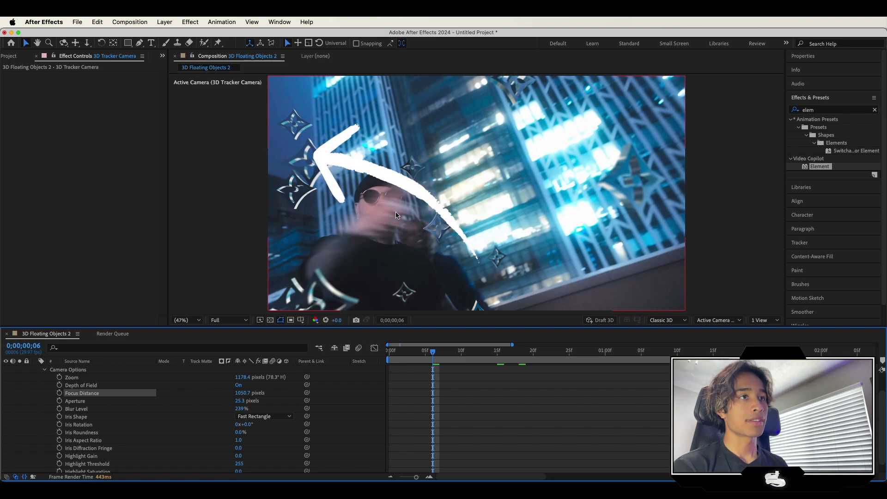
{"action": "key", "text": "space"}
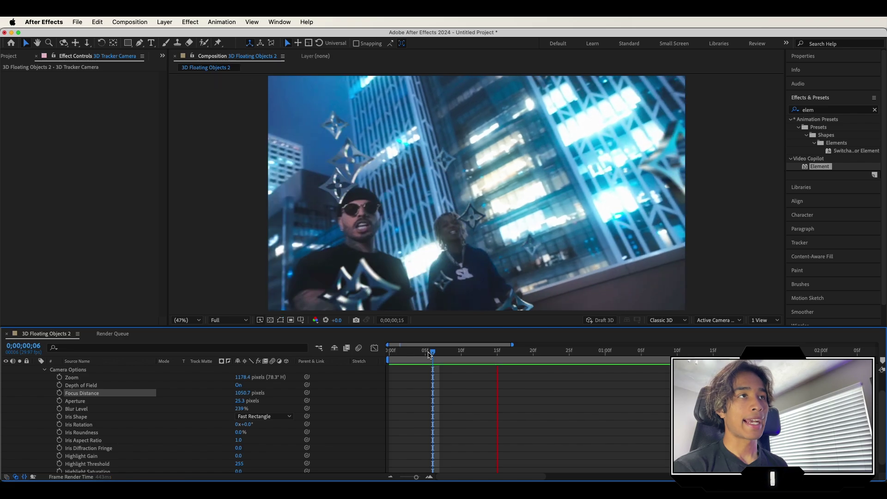
Step: At the first frame, keyframe the 3D FX layer's Rotation Random Multi at 0x+152.0° and its Group 1 Position XY at 960.0, 540.0
{"action": "left_click", "coordinate": [403, 350]}
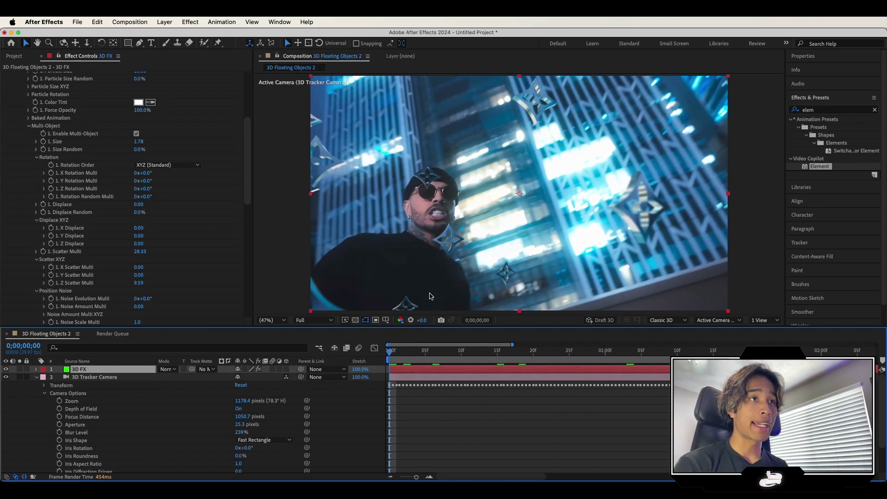
{"action": "key", "text": "space"}
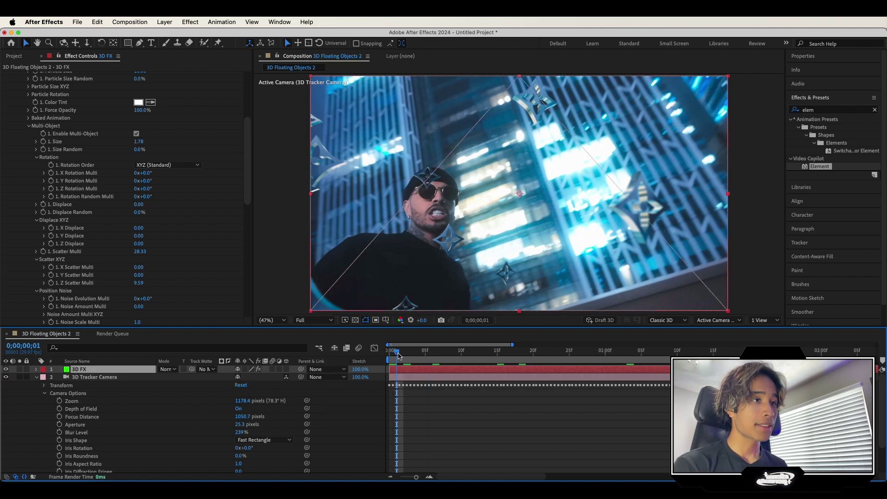
{"action": "key", "text": "space"}
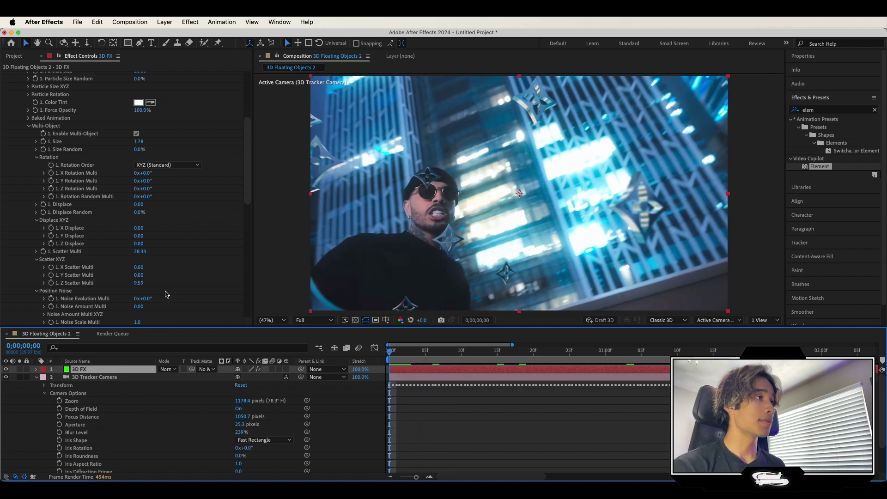
{"action": "key", "text": "space"}
{"action": "key", "text": "space"}
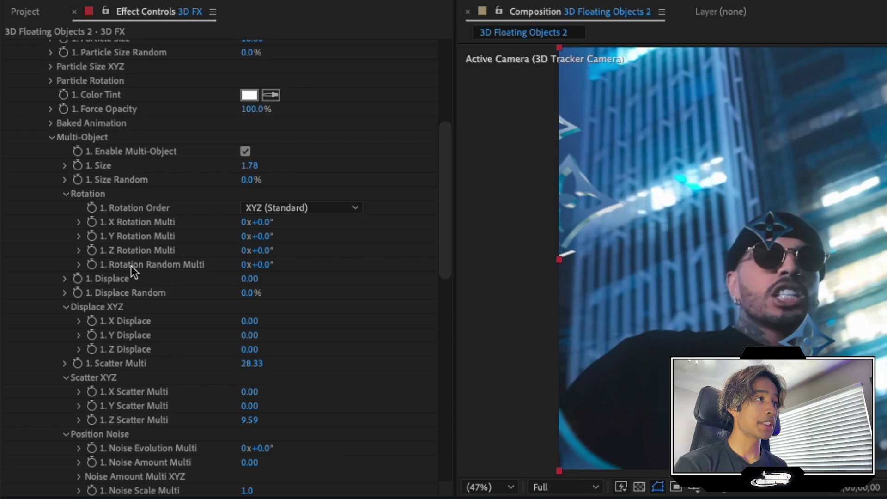
{"action": "left_click", "coordinate": [92, 264]}
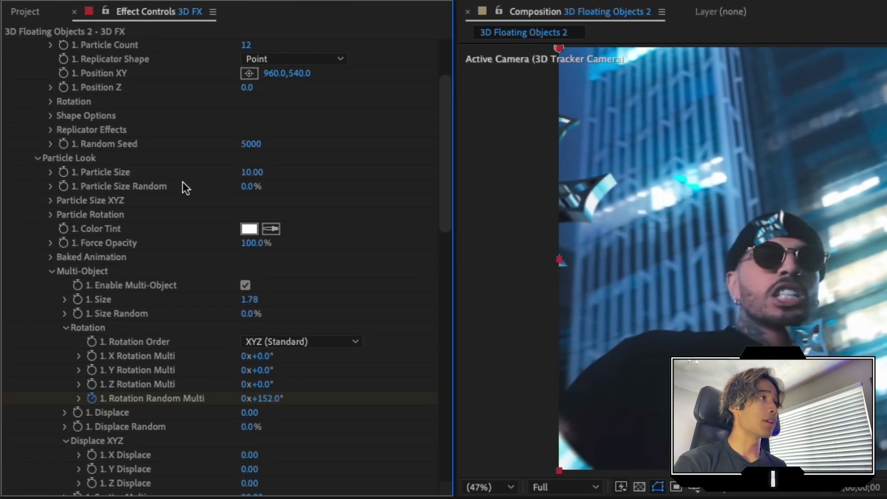
{"action": "scroll", "coordinate": [185, 188], "scroll_direction": "up", "scroll_amount": 5}
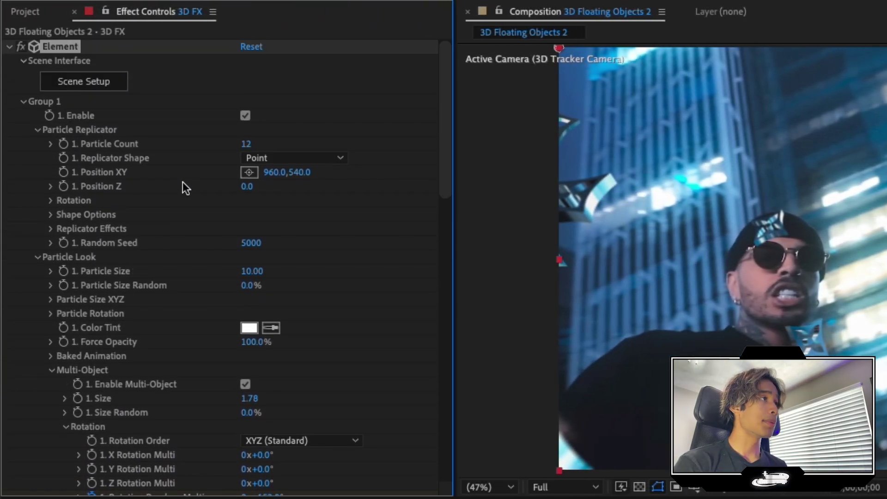
{"action": "left_click", "coordinate": [62, 171]}
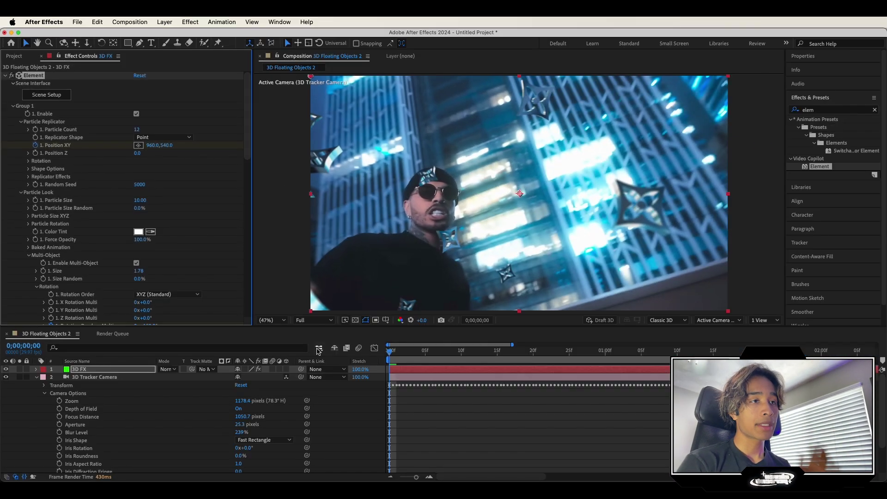
Step: At 0;00;01;27, set Group 1's Position XY to 960.0, 272.0 and its Rotation Random Multi to 1x+52.0°
{"action": "left_click_drag", "start_coordinate": [391, 351], "coordinate": [799, 351]}
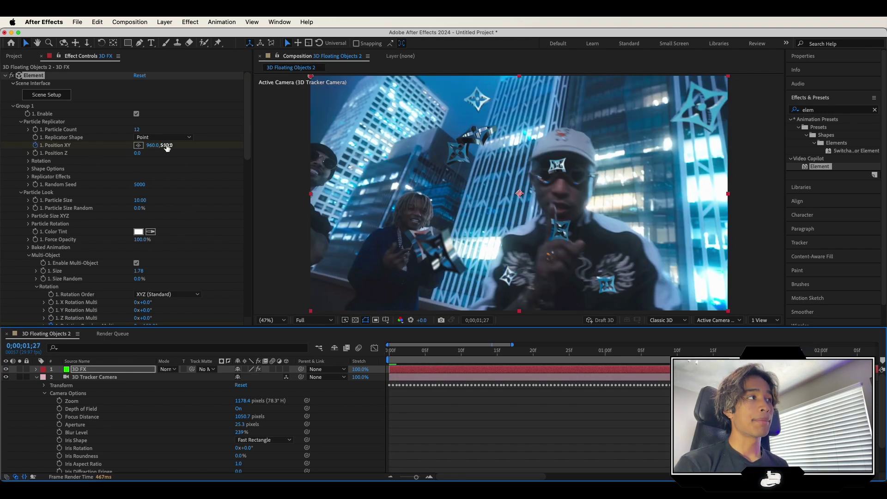
{"action": "left_click_drag", "start_coordinate": [164, 144], "coordinate": [116, 146]}
{"action": "left_click_drag", "start_coordinate": [209, 175], "coordinate": [147, 166]}
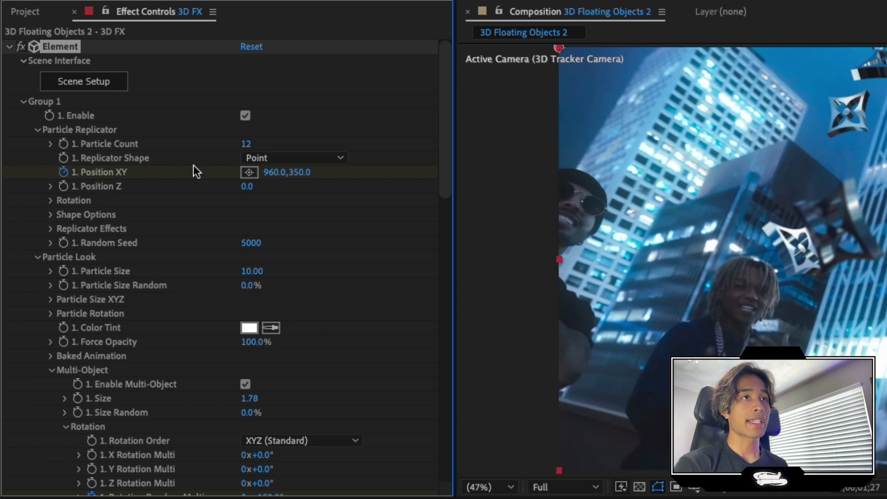
{"action": "left_click_drag", "start_coordinate": [306, 180], "coordinate": [240, 168]}
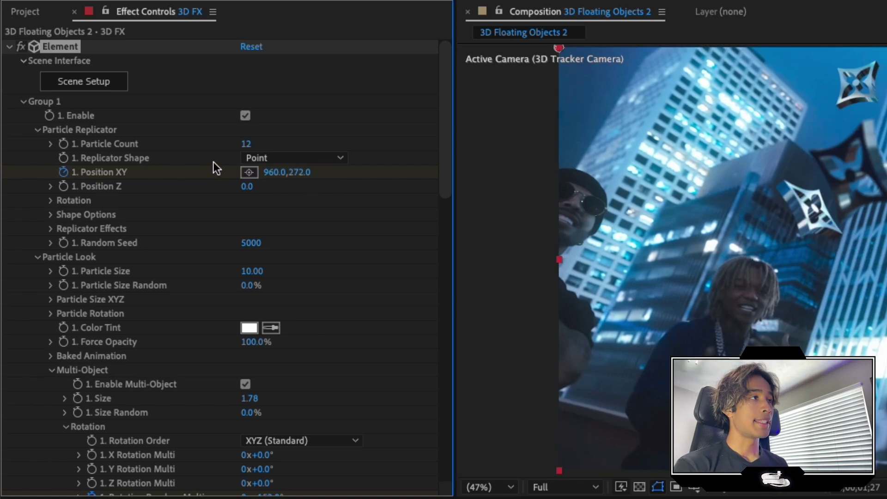
{"action": "scroll", "coordinate": [306, 272], "scroll_direction": "down", "scroll_amount": 10}
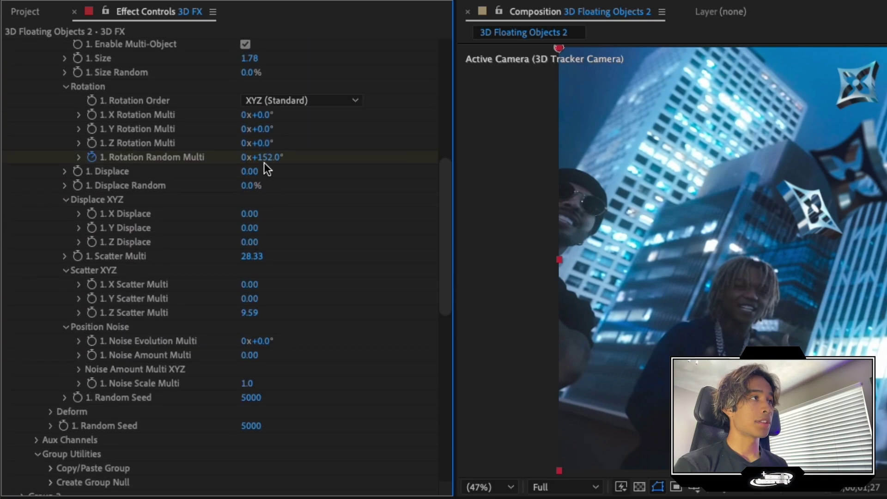
{"action": "left_click_drag", "start_coordinate": [267, 157], "coordinate": [471, 154]}
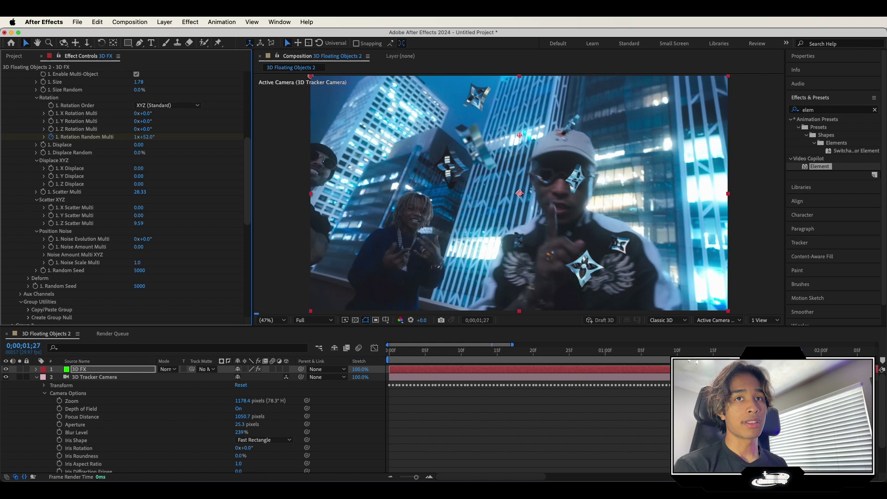
Step: Preview the floating and rotating objects from the first frame
{"action": "left_click", "coordinate": [365, 390]}
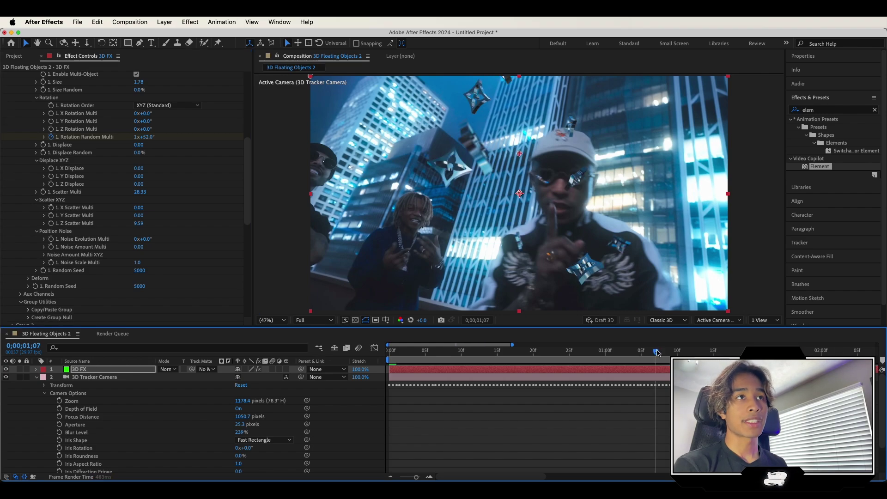
{"action": "key", "text": "Home"}
{"action": "key", "text": "space"}
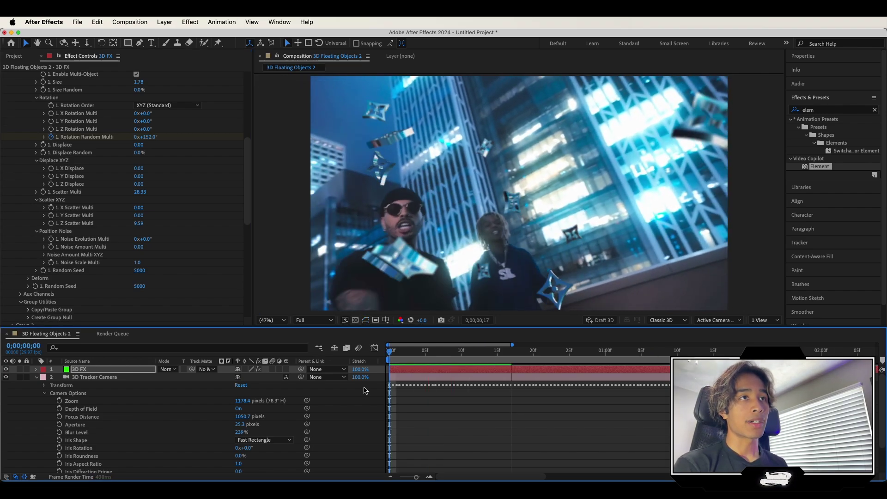
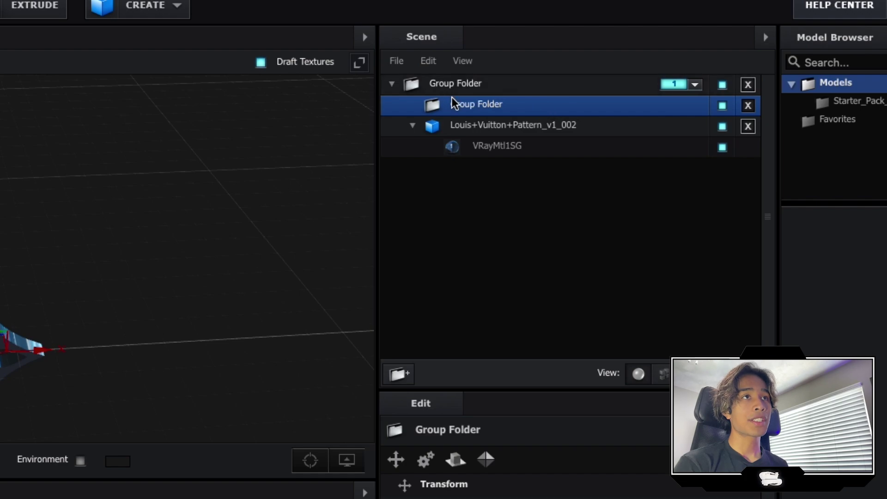
Step: Move the empty group folder out of the pattern model's folder in the scene list, and rename the pattern model's folder LV Flower
{"action": "left_click_drag", "start_coordinate": [456, 101], "coordinate": [441, 71]}
{"action": "left_click", "coordinate": [472, 109]}
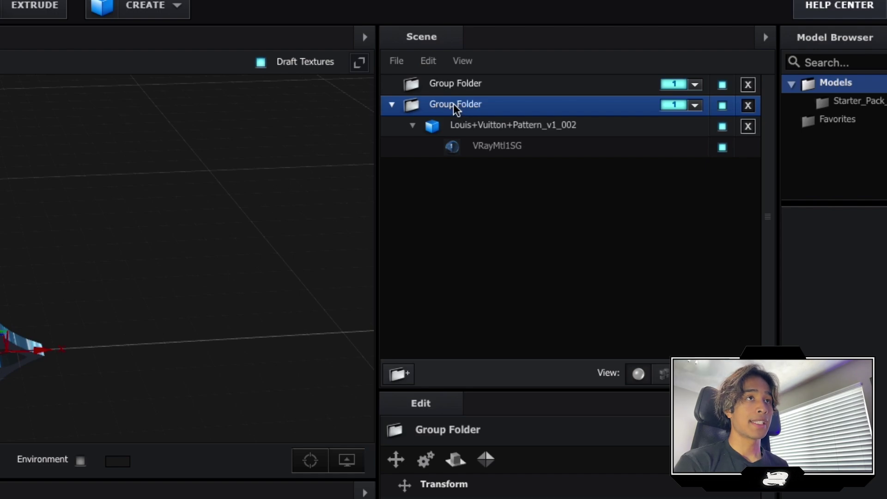
{"action": "double_click", "coordinate": [453, 104]}
{"action": "type", "text": "L"}
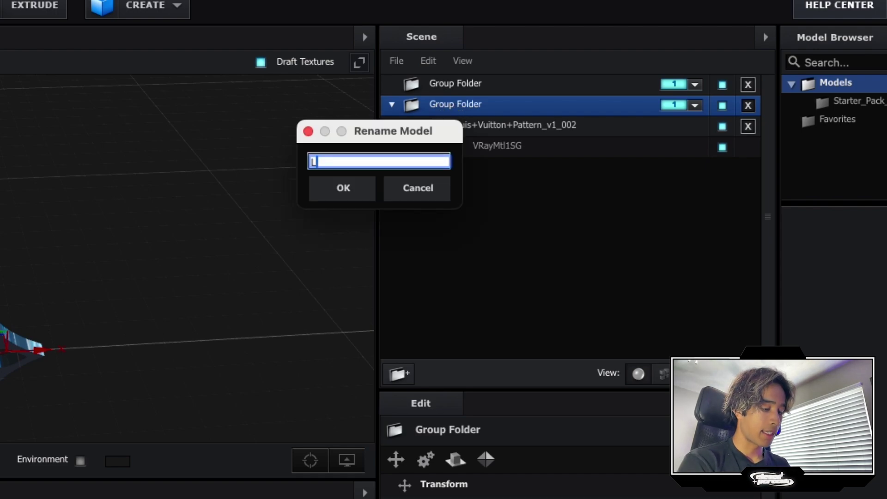
{"action": "type", "text": "V Flower"}
{"action": "left_click", "coordinate": [363, 192]}
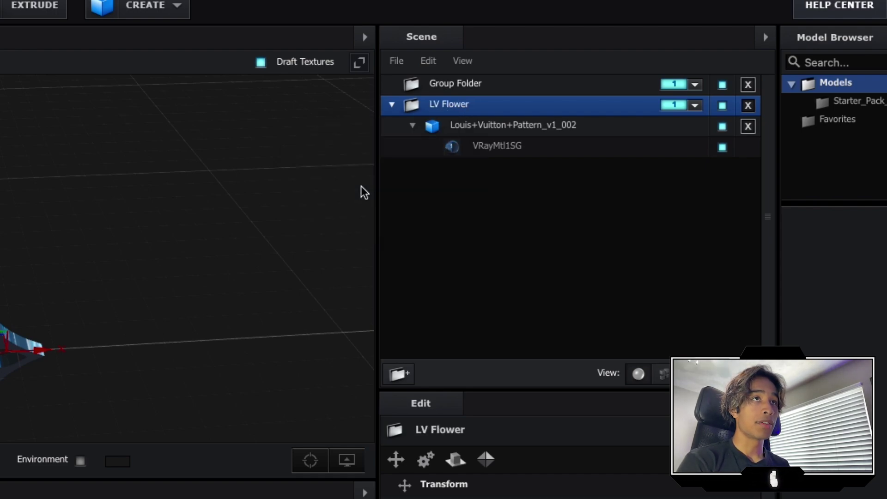
Step: Rename the empty group folder LVLOGO and assign it to group 2
{"action": "left_click", "coordinate": [440, 89]}
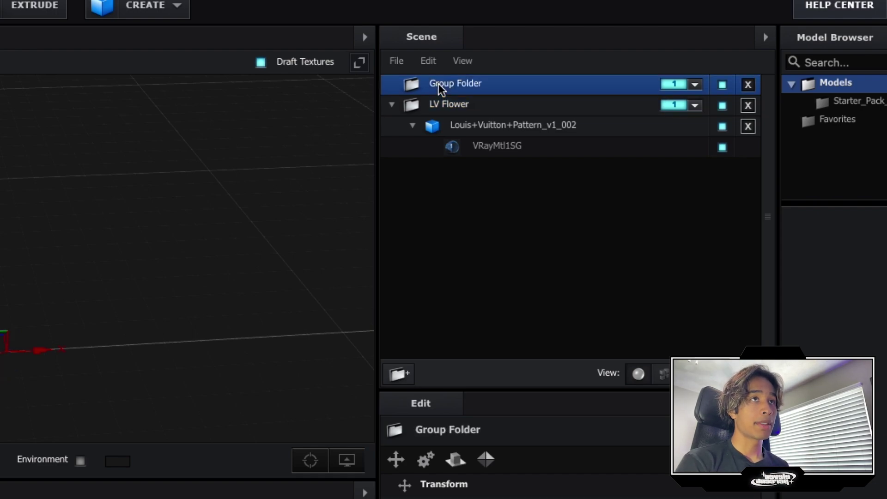
{"action": "double_click", "coordinate": [440, 88]}
{"action": "type", "text": "LV LOGO"}
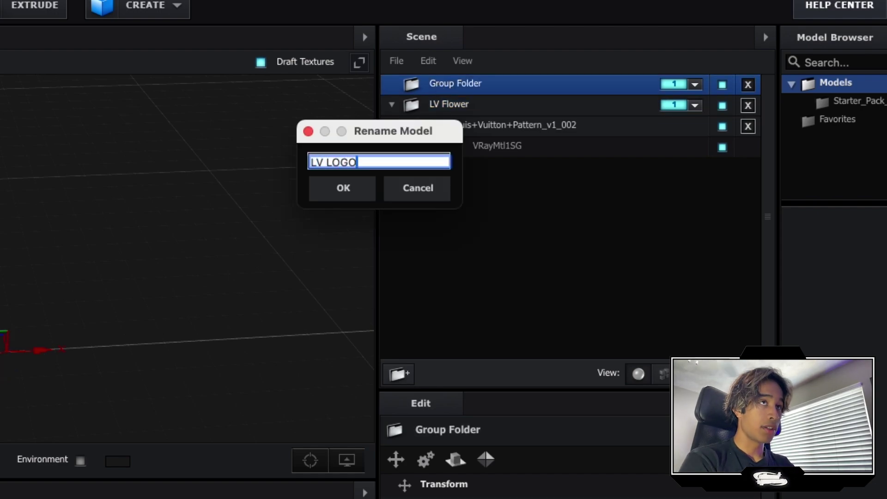
{"action": "key", "text": "Return"}
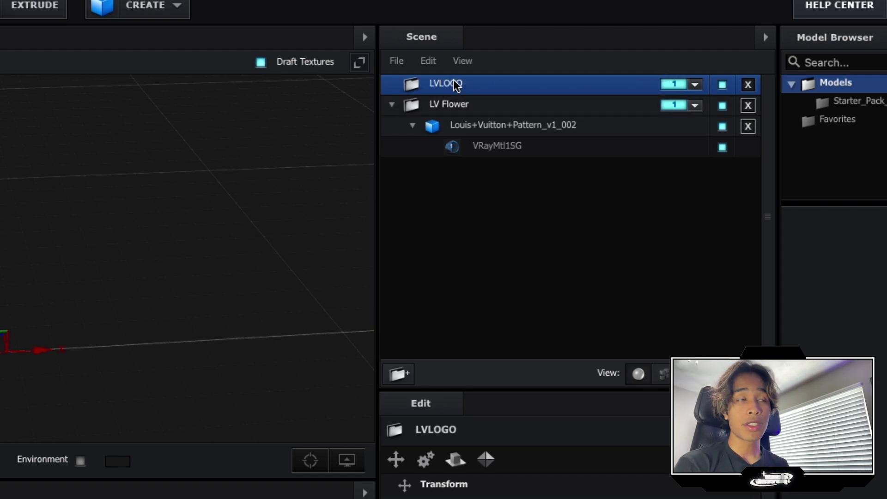
{"action": "left_click", "coordinate": [694, 84]}
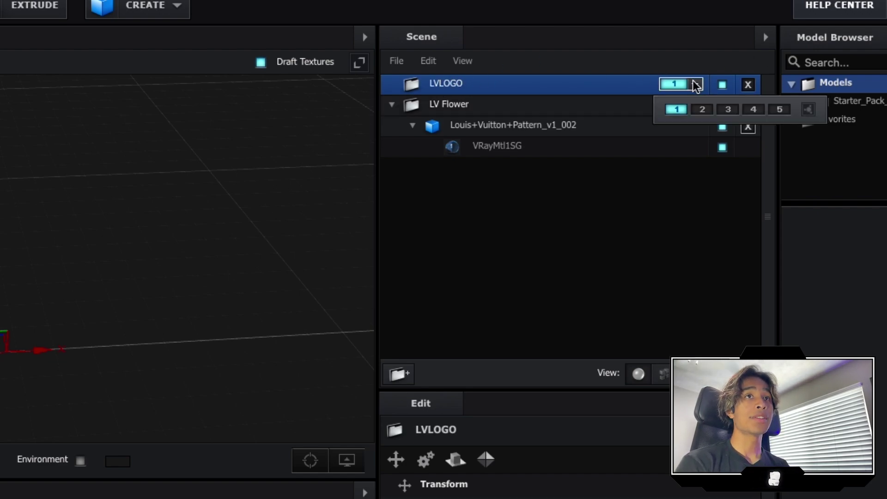
{"action": "left_click", "coordinate": [701, 109]}
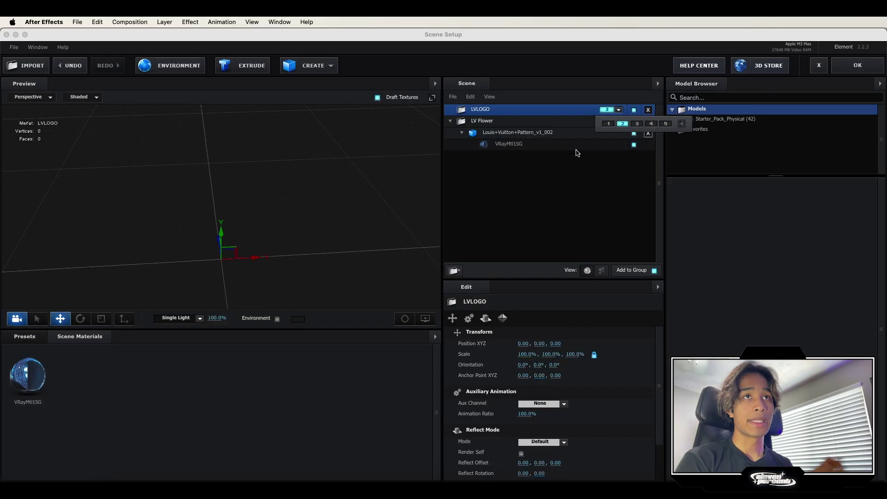
{"action": "left_click", "coordinate": [321, 235]}
{"action": "left_click_drag", "start_coordinate": [291, 236], "coordinate": [208, 229]}
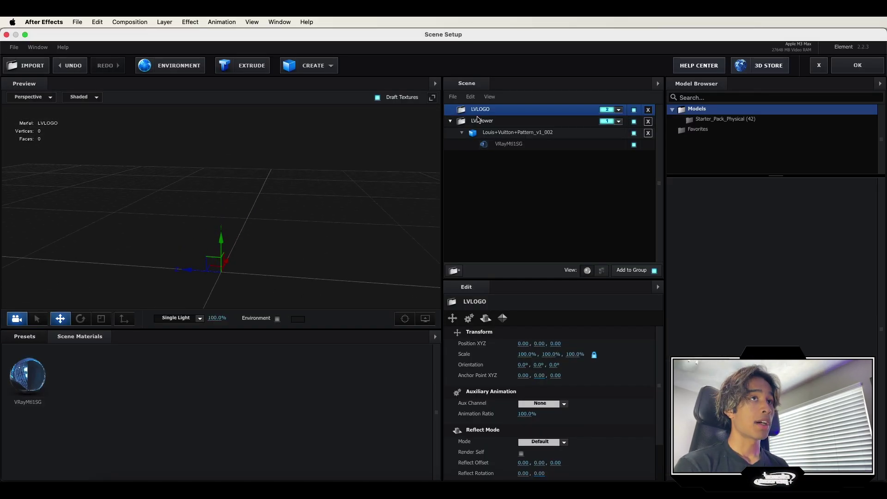
Step: Import LouisVuittonLogo_001.obj into the LVLOGO folder with Load Material off
{"action": "left_click", "coordinate": [478, 120]}
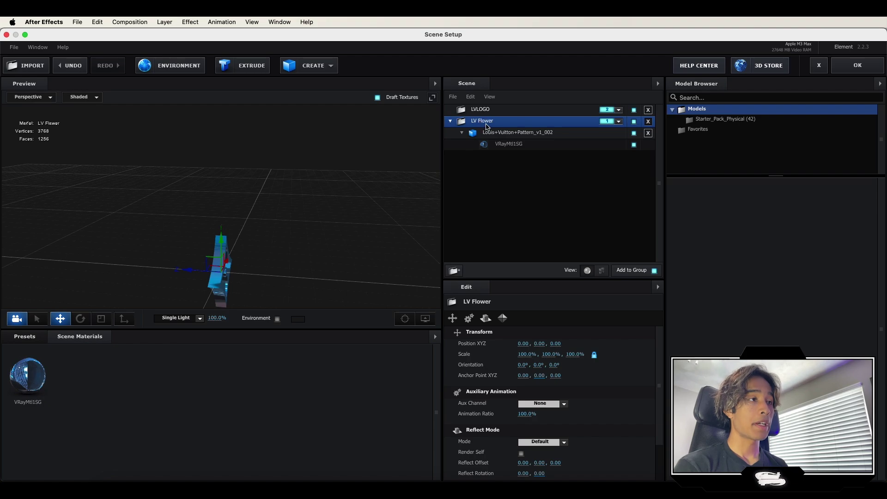
{"action": "left_click", "coordinate": [479, 111]}
{"action": "left_click_drag", "start_coordinate": [221, 283], "coordinate": [215, 249]}
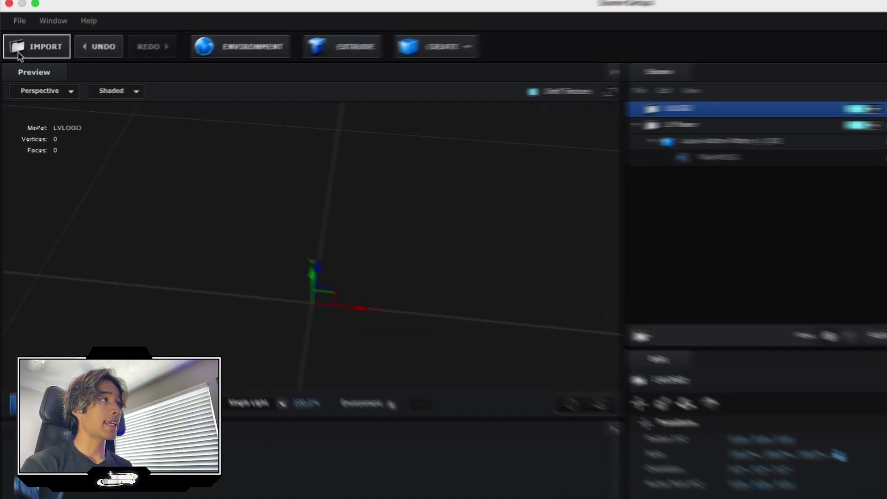
{"action": "left_click", "coordinate": [20, 66]}
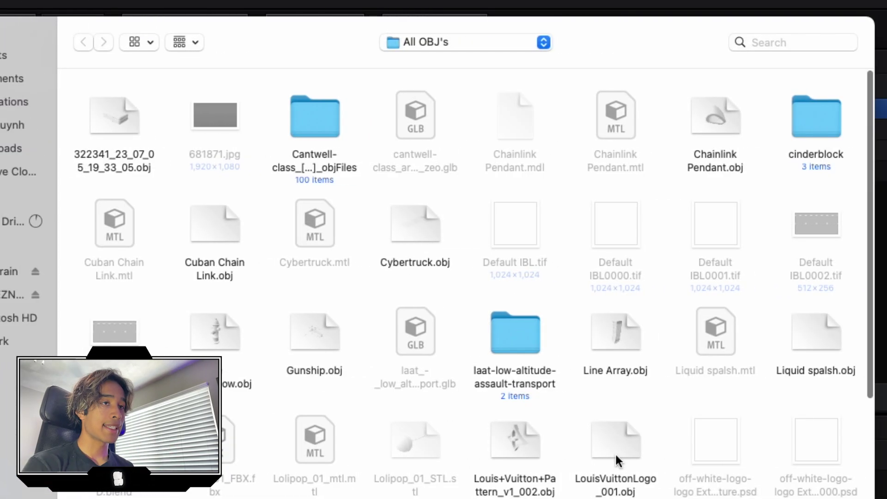
{"action": "left_click", "coordinate": [737, 439]}
{"action": "key", "text": "Return"}
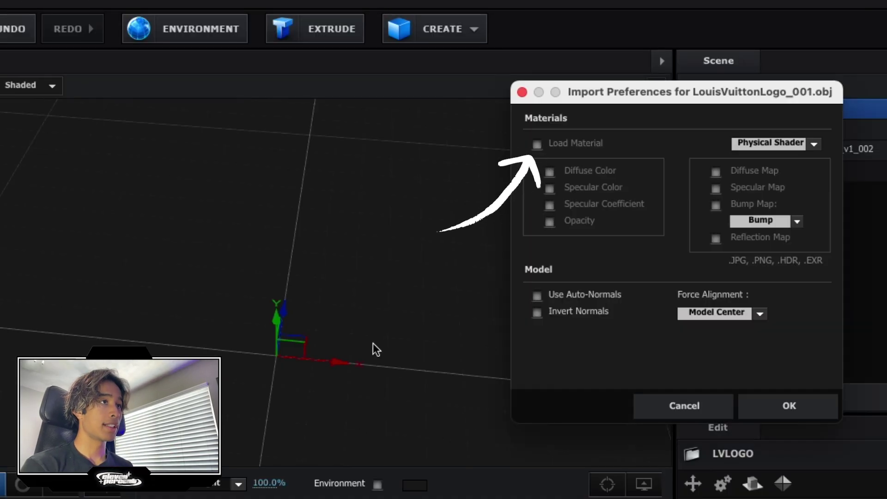
{"action": "key", "text": "Return"}
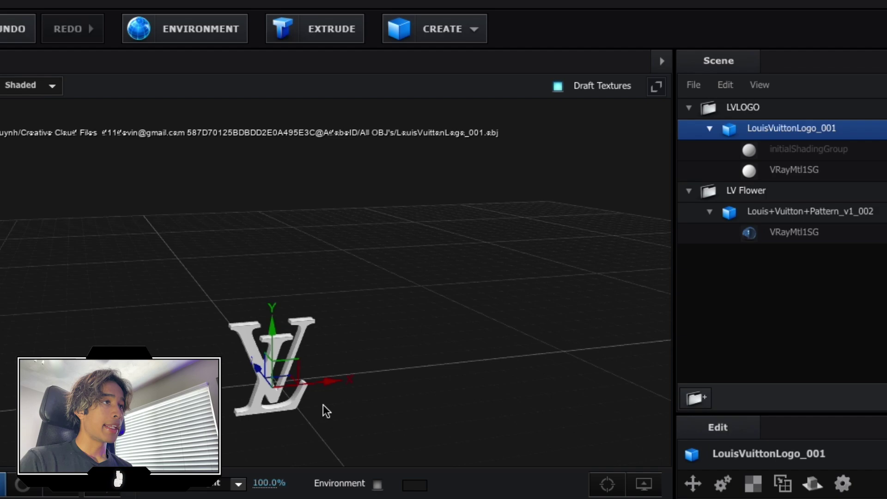
Step: Apply the blue reflective VRayMtl1SG material to the Louis Vuitton logo model and accept the scene setup
{"action": "left_click_drag", "start_coordinate": [323, 404], "coordinate": [254, 403]}
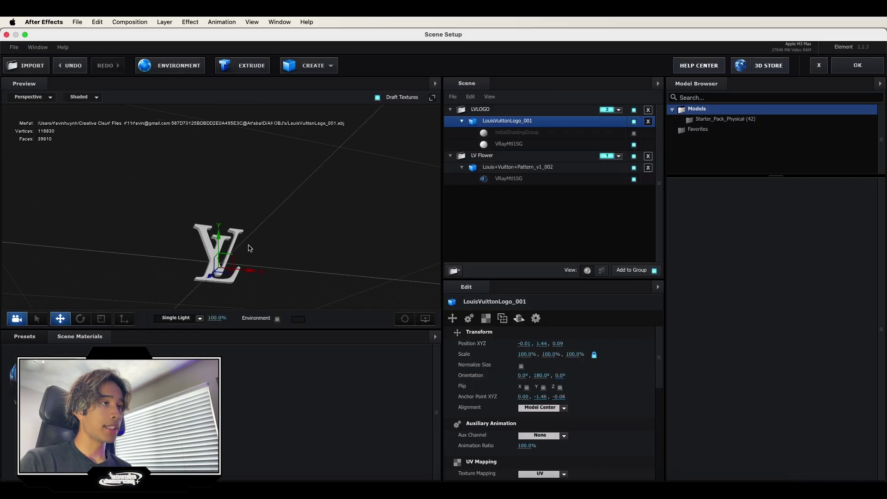
{"action": "left_click_drag", "start_coordinate": [316, 352], "coordinate": [294, 421]}
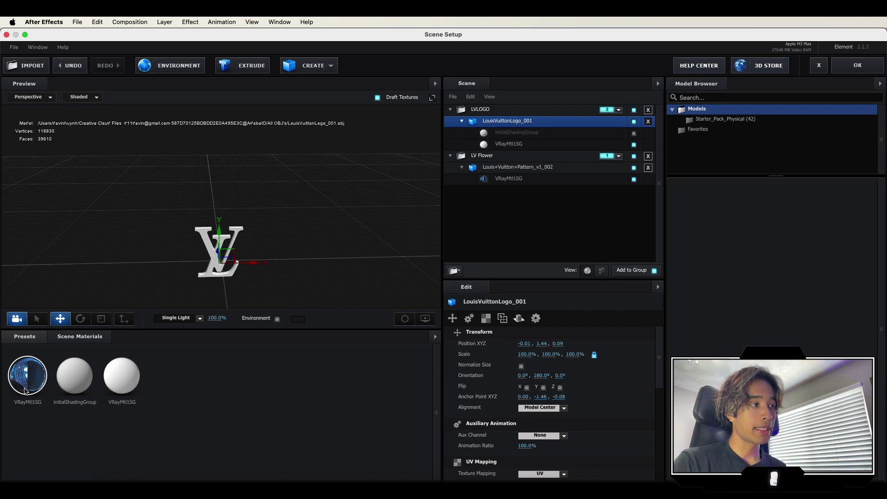
{"action": "left_click_drag", "start_coordinate": [25, 391], "coordinate": [375, 285]}
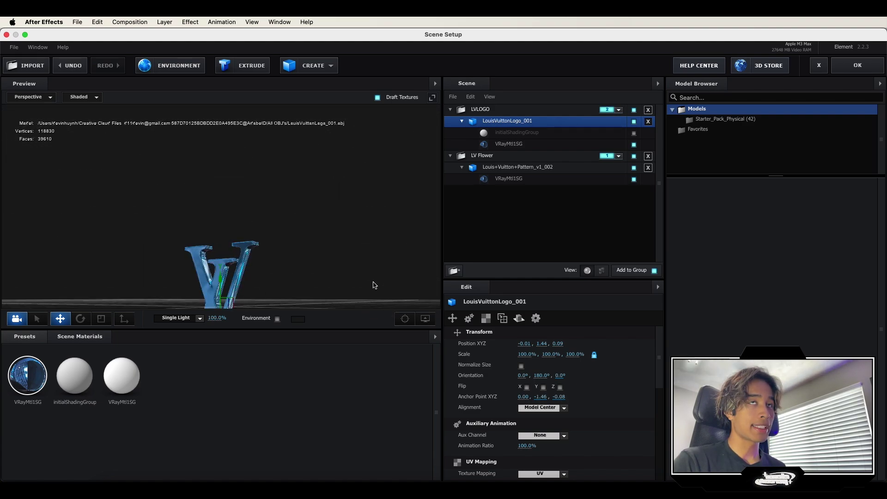
{"action": "left_click", "coordinate": [841, 72]}
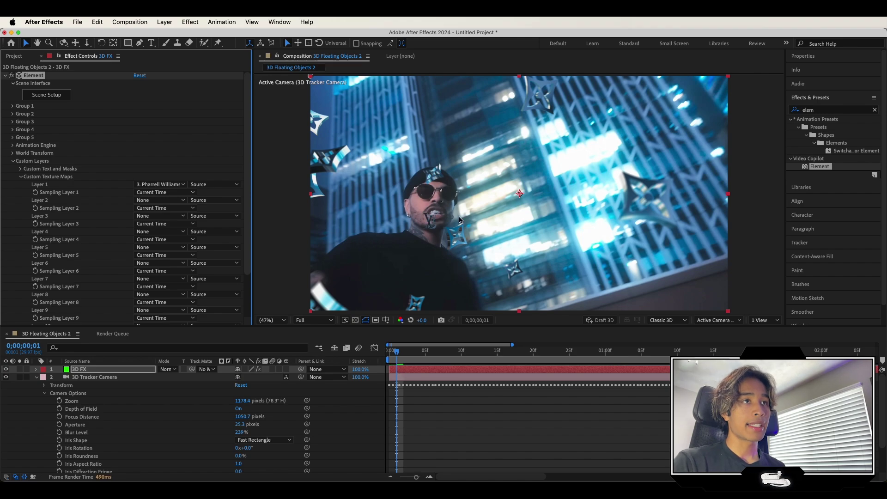
Step: Examine the new logo object in the composition at 100% magnification
{"action": "scroll", "coordinate": [460, 220], "scroll_direction": "up", "scroll_amount": 4}
{"action": "key", "text": "h"}
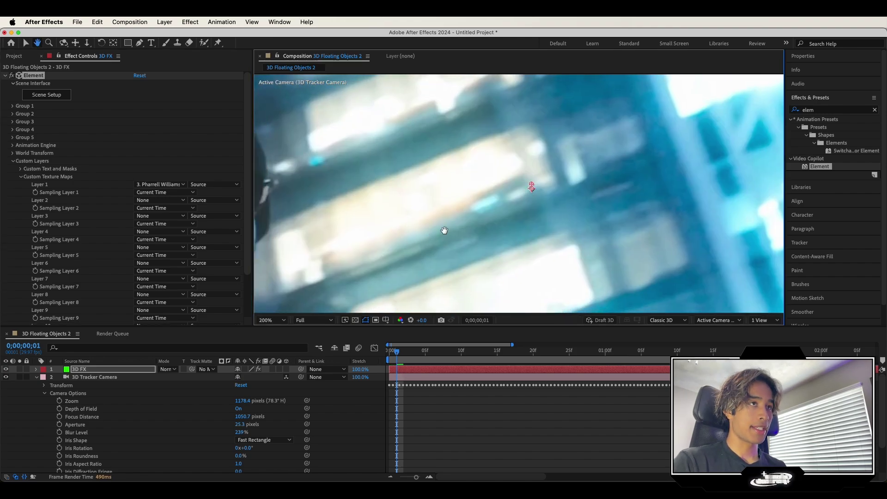
{"action": "key", "text": "v"}
{"action": "scroll", "coordinate": [531, 219], "scroll_direction": "down", "scroll_amount": 2}
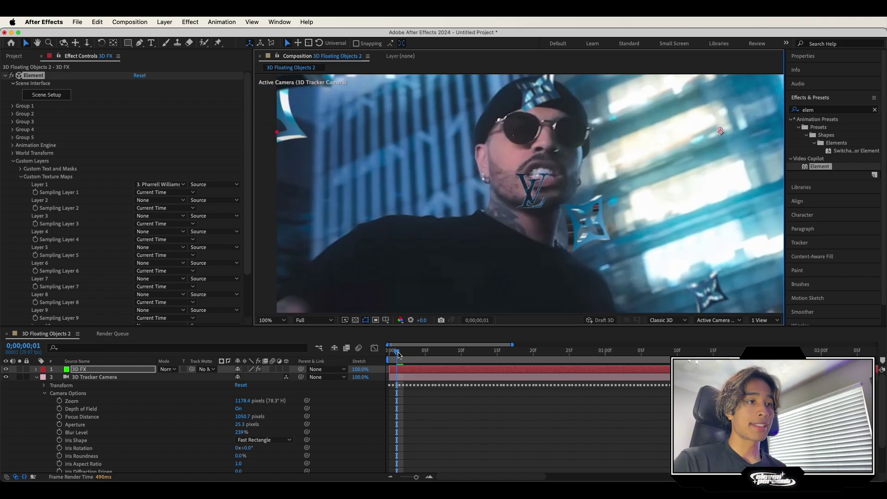
Step: Set group 2's multi-object size to 3.02 and its multi-object scatter to 32.33
{"action": "left_click_drag", "start_coordinate": [401, 354], "coordinate": [389, 354]}
{"action": "left_click", "coordinate": [13, 115]}
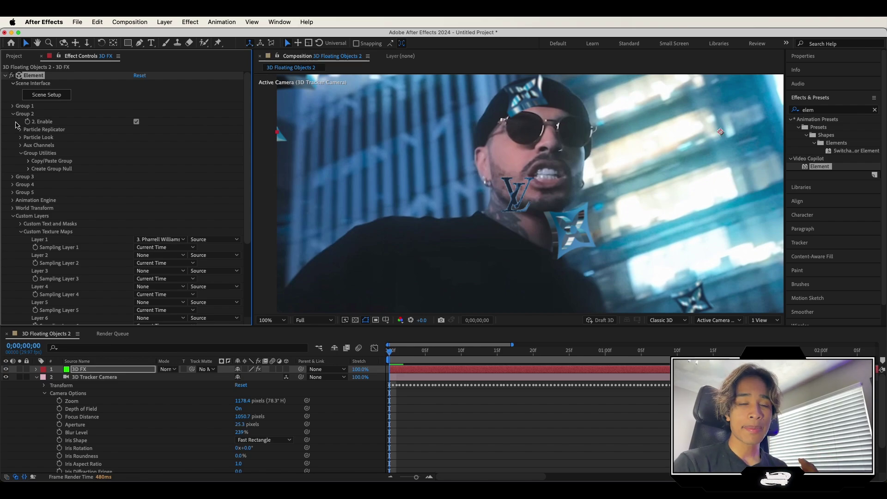
{"action": "left_click", "coordinate": [21, 130]}
{"action": "scroll", "coordinate": [134, 208], "scroll_direction": "down", "scroll_amount": 10}
{"action": "key", "text": "comma"}
{"action": "key", "text": "comma"}
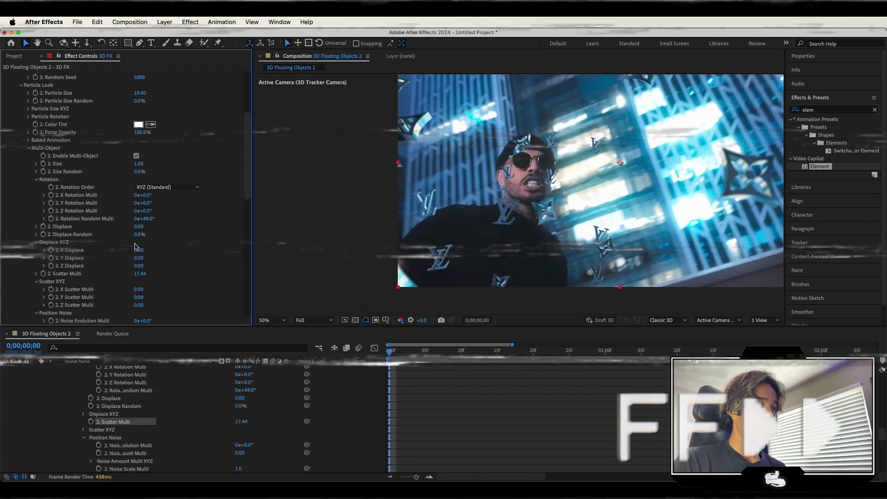
{"action": "left_click_drag", "start_coordinate": [139, 164], "coordinate": [153, 163]}
{"action": "left_click_drag", "start_coordinate": [140, 273], "coordinate": [157, 273]}
Step: Keyframe group 2's random multi-object rotation at 49° on the first frame and preview the animation
{"action": "left_click", "coordinate": [51, 218]}
{"action": "scroll", "coordinate": [134, 208], "scroll_direction": "up", "scroll_amount": 3}
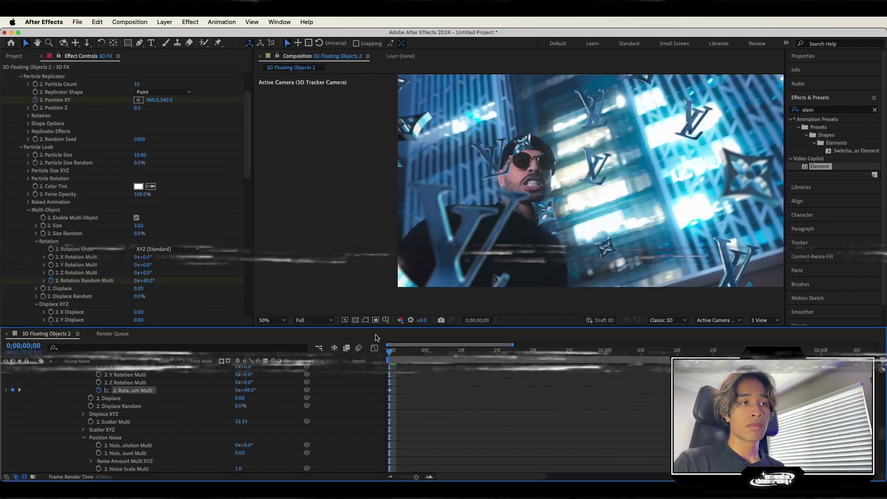
{"action": "key", "text": "space"}
{"action": "key", "text": "space"}
{"action": "key", "text": "space"}
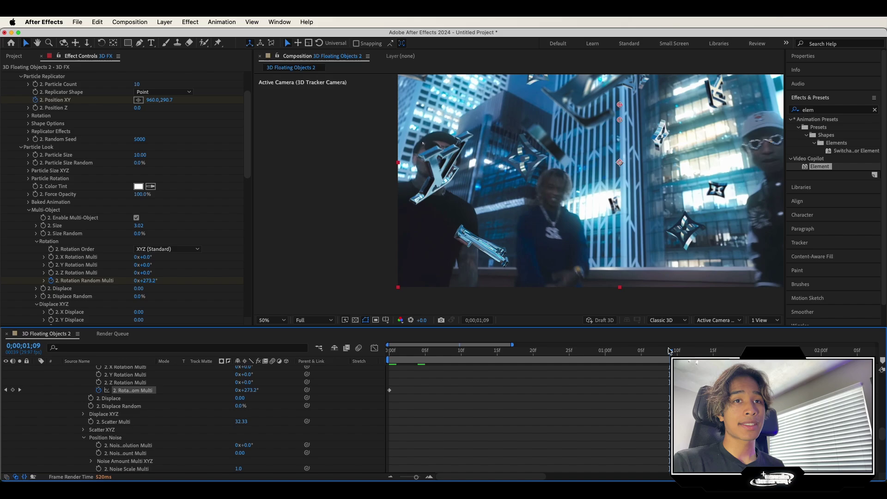
{"action": "key", "text": "space"}
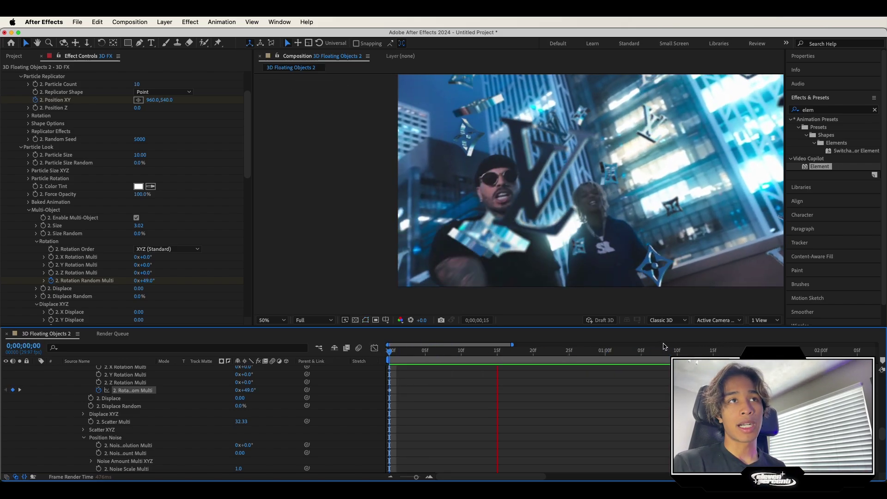
{"action": "key", "text": "space"}
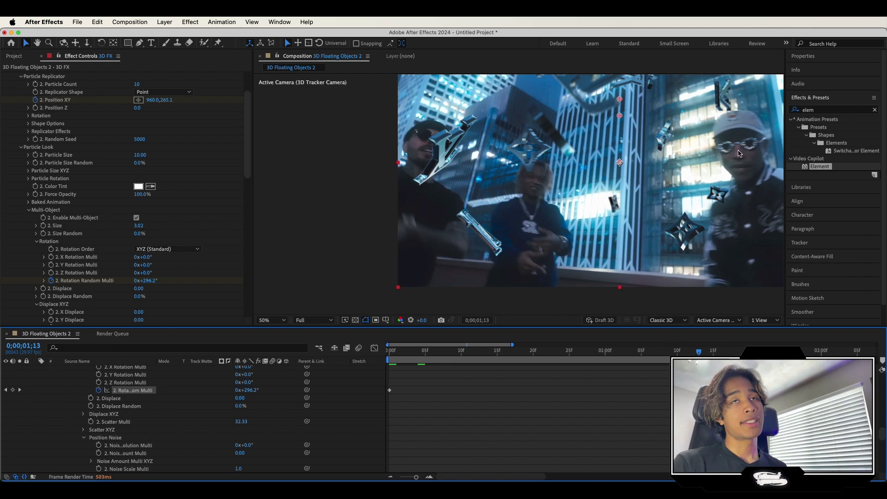
{"action": "left_click_drag", "start_coordinate": [393, 351], "coordinate": [397, 351]}
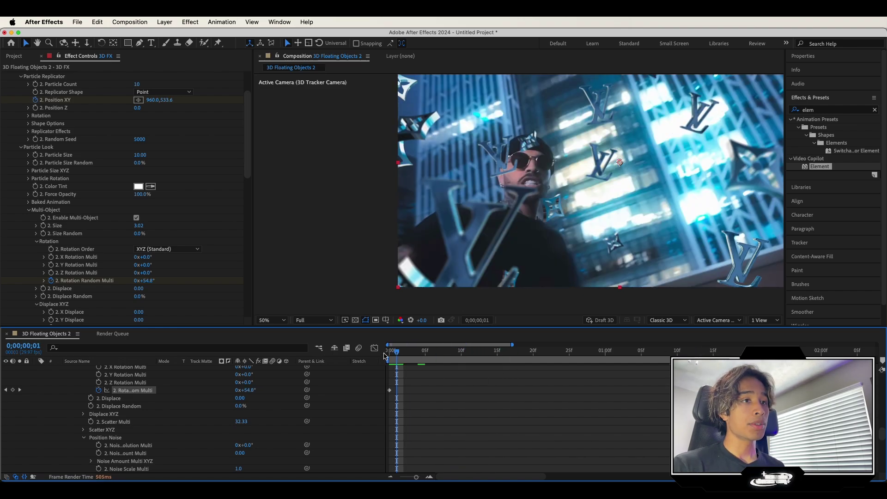
{"action": "left_click", "coordinate": [386, 355]}
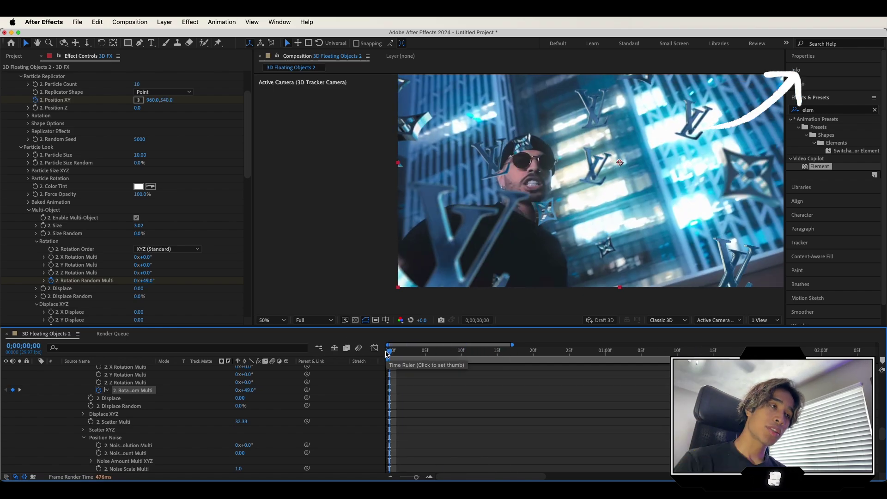
Step: Duplicate the Pharrell Williams Clip.mp4 layer and rename the upper copy Pharrell Williams Clip ROTO.mp4
{"action": "scroll", "coordinate": [131, 398], "scroll_direction": "up", "scroll_amount": 10}
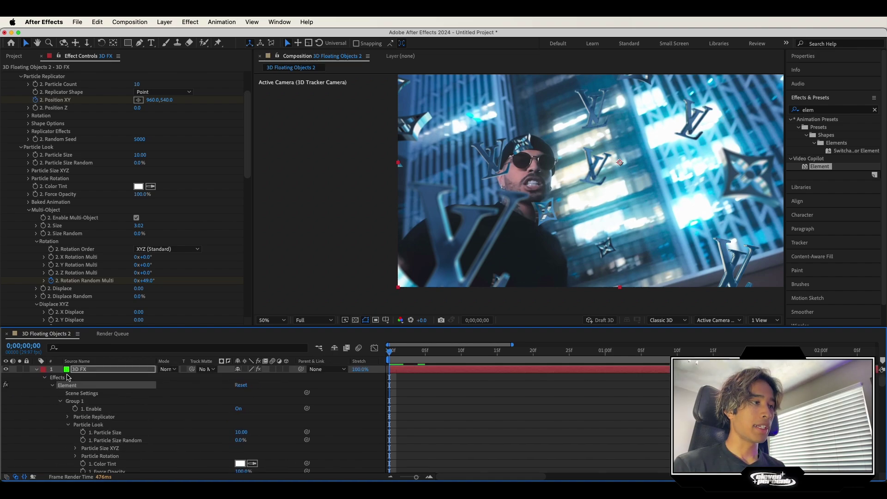
{"action": "left_click", "coordinate": [36, 369]}
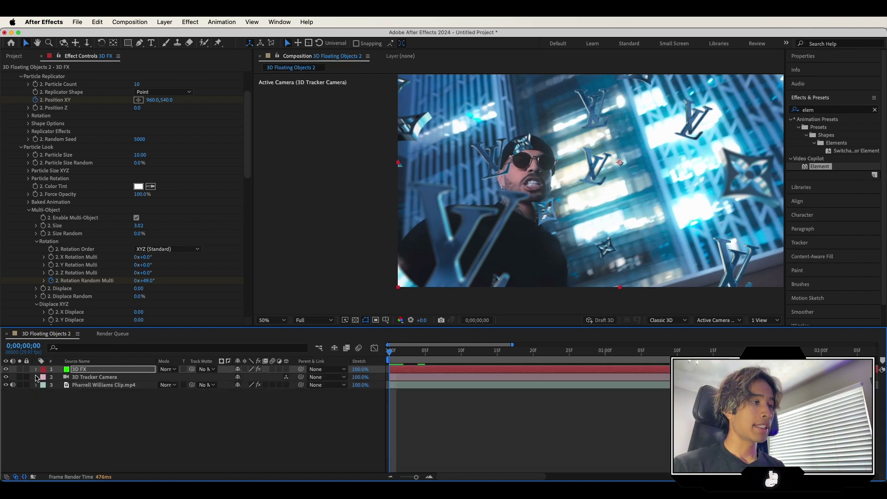
{"action": "left_click", "coordinate": [82, 385]}
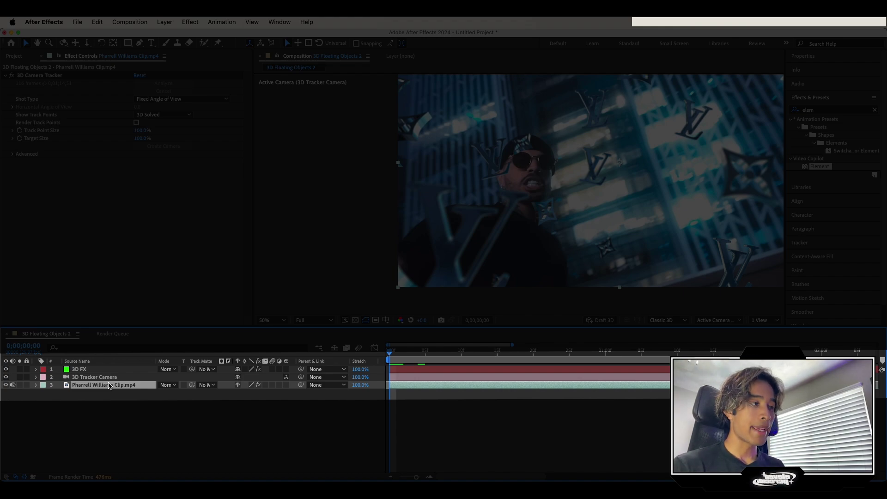
{"action": "right_click", "coordinate": [109, 386]}
{"action": "left_click", "coordinate": [144, 449]}
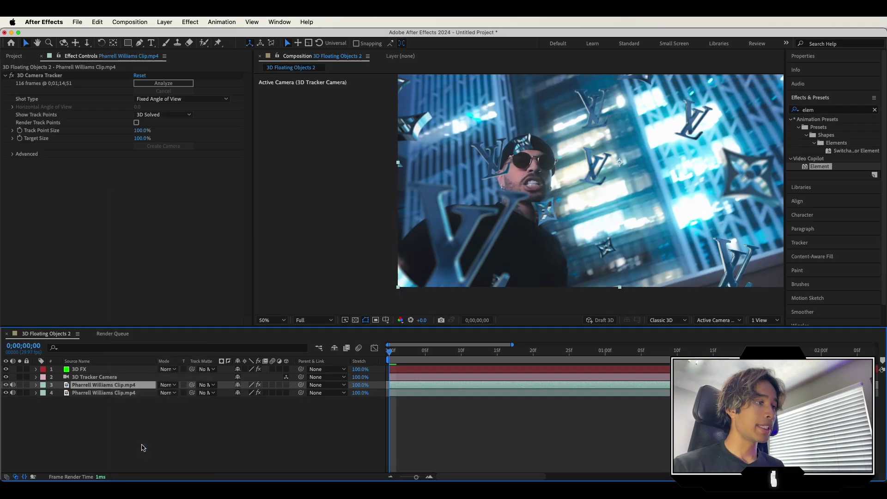
{"action": "key", "text": "Return"}
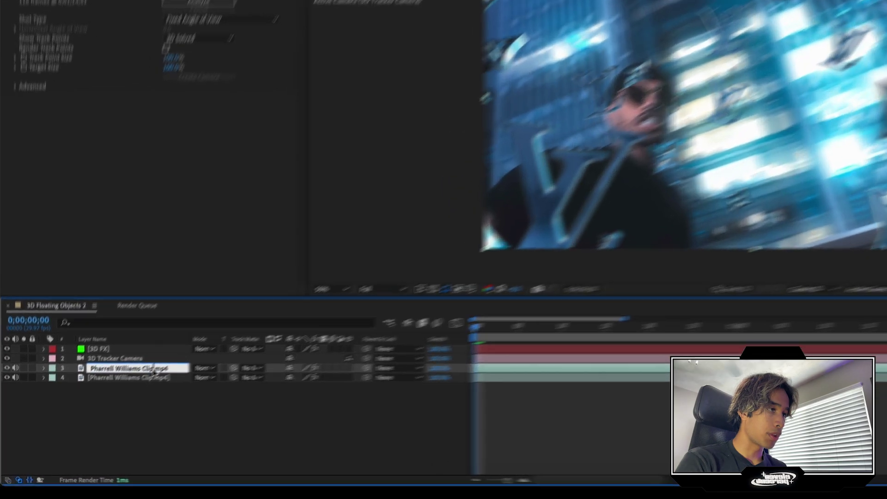
{"action": "left_click", "coordinate": [153, 368]}
{"action": "type", "text": "ROTO"}
{"action": "key", "text": "Return"}
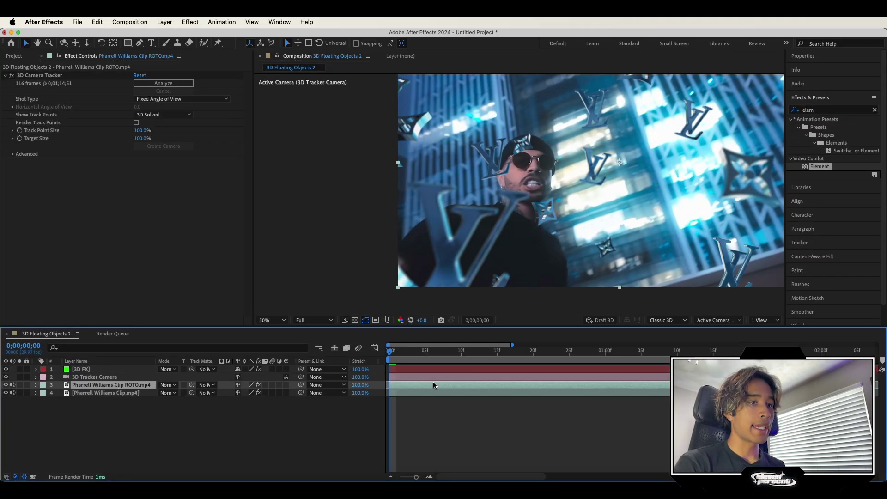
Step: Select the man in the black beanie on the ROTO layer's first frame with the Roto Brush, excluding the surrounding background
{"action": "double_click", "coordinate": [425, 387]}
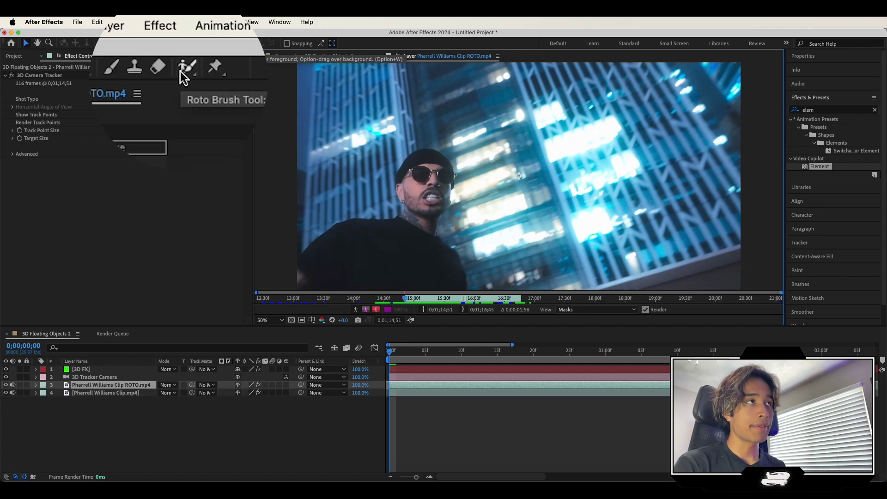
{"action": "left_click", "coordinate": [186, 70]}
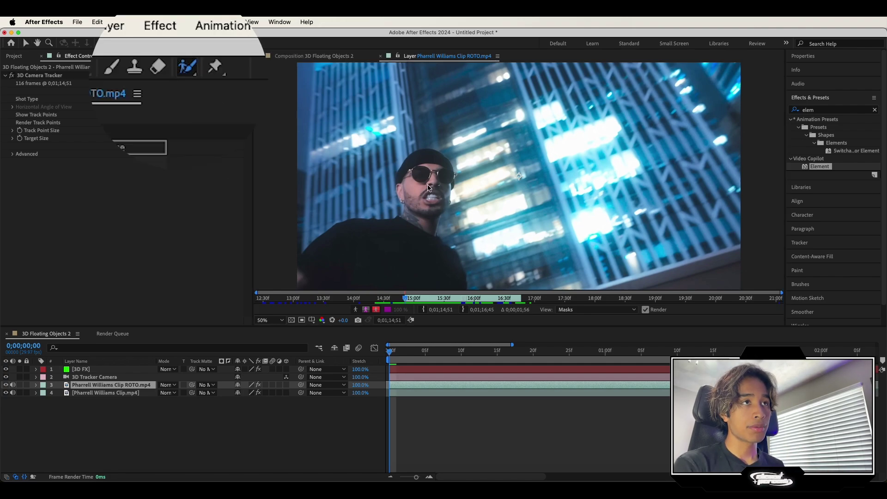
{"action": "mouse_move", "coordinate": [428, 187]}
{"action": "left_mouse_down"}
{"action": "mouse_move", "coordinate": [406, 259]}
{"action": "mouse_move", "coordinate": [398, 277]}
{"action": "mouse_move", "coordinate": [388, 271]}
{"action": "left_mouse_up"}
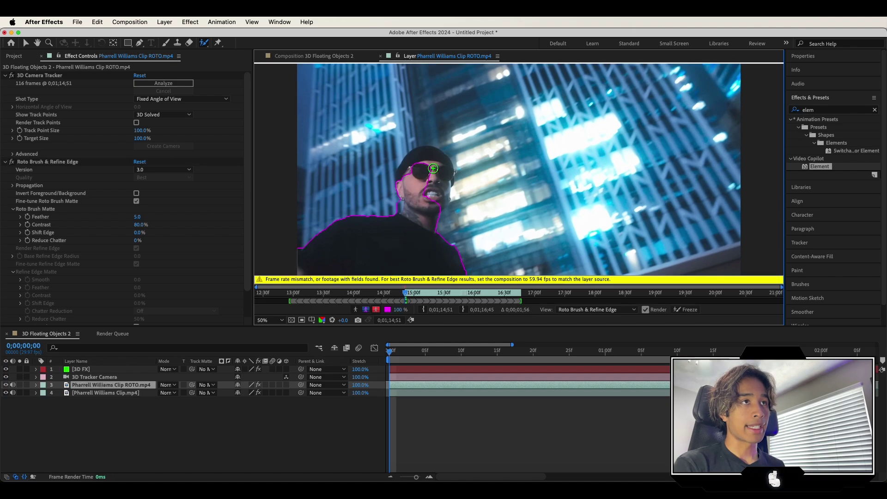
{"action": "mouse_move", "coordinate": [433, 169]}
{"action": "left_mouse_down"}
{"action": "mouse_move", "coordinate": [429, 150]}
{"action": "mouse_move", "coordinate": [443, 180]}
{"action": "mouse_move", "coordinate": [471, 159]}
{"action": "mouse_move", "coordinate": [472, 181]}
{"action": "mouse_move", "coordinate": [447, 143]}
{"action": "mouse_move", "coordinate": [471, 170]}
{"action": "left_mouse_up"}
{"action": "left_click_drag", "start_coordinate": [434, 141], "coordinate": [469, 171]}
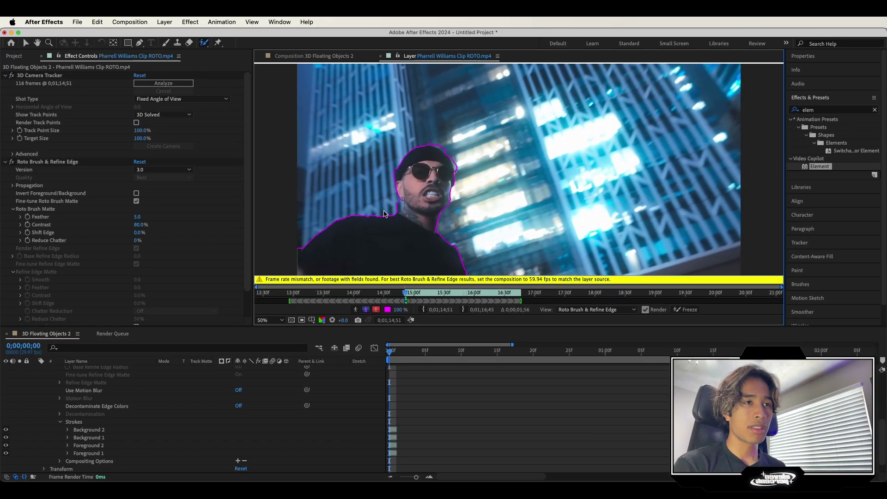
Step: Add the man entering at the right edge of the footage to the roto selection at 0;00;00;22
{"action": "mouse_move", "coordinate": [391, 357]}
{"action": "left_mouse_down"}
{"action": "mouse_move", "coordinate": [613, 354]}
{"action": "mouse_move", "coordinate": [547, 354]}
{"action": "left_mouse_up"}
{"action": "left_click_drag", "start_coordinate": [733, 88], "coordinate": [739, 128]}
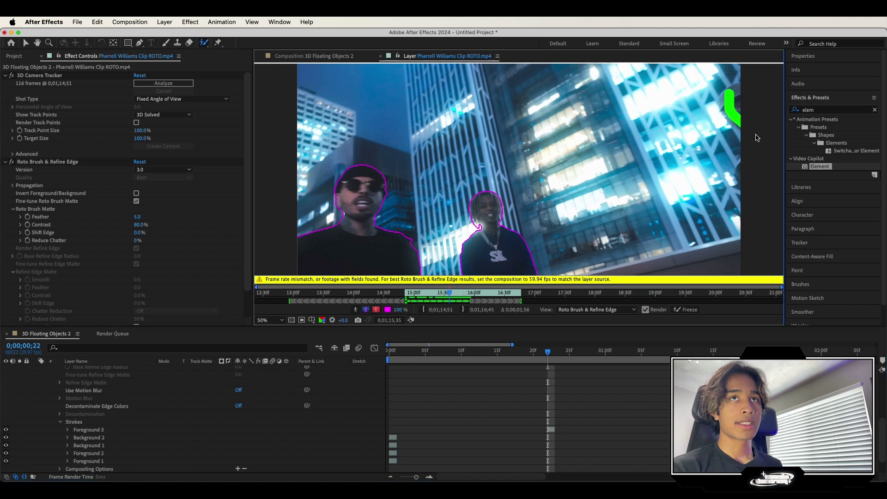
{"action": "left_click_drag", "start_coordinate": [751, 189], "coordinate": [749, 190]}
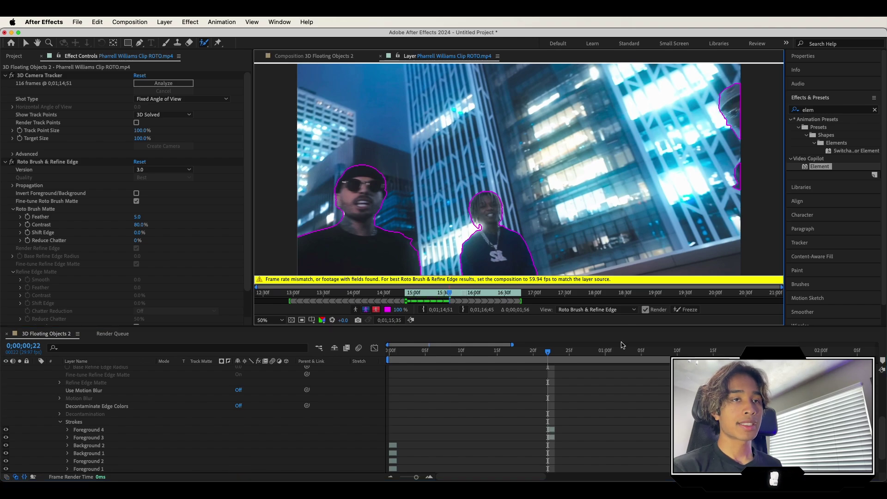
Step: Propagate the roto selection through 0;00;01;27, freeze it, and return to the 3D Floating Objects 2 composition
{"action": "left_click_drag", "start_coordinate": [557, 355], "coordinate": [801, 355]}
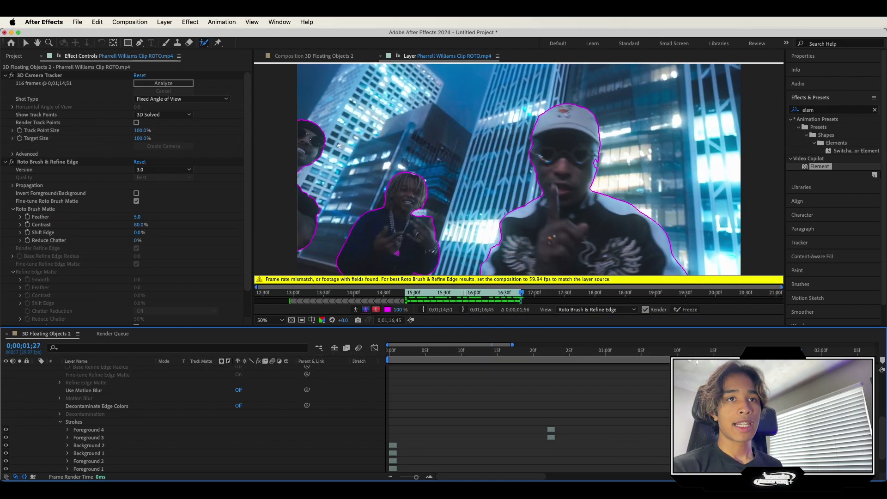
{"action": "left_click", "coordinate": [689, 309]}
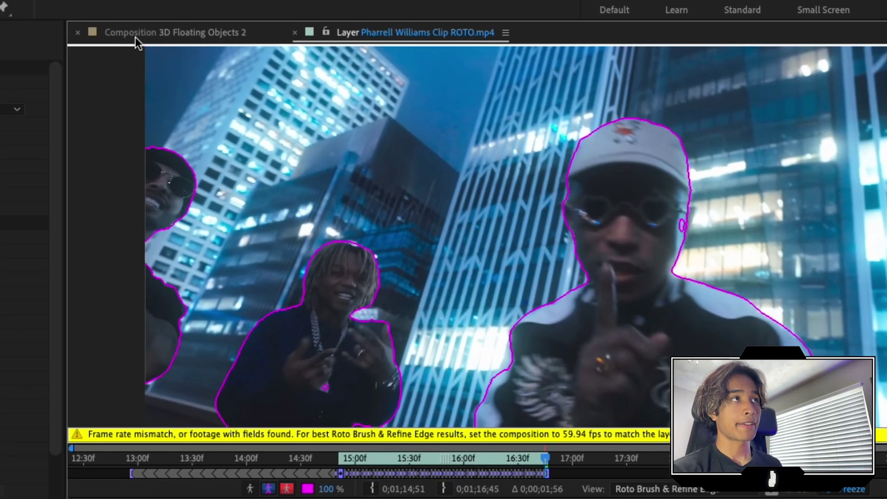
{"action": "left_click", "coordinate": [135, 37]}
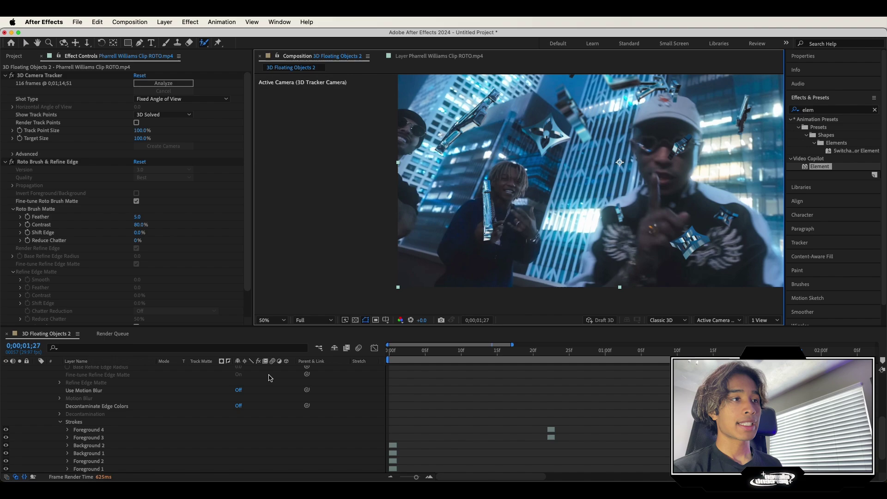
Step: Place the ROTO layer above the 3D FX layer and preview the people in front of the floating objects
{"action": "left_click", "coordinate": [36, 385]}
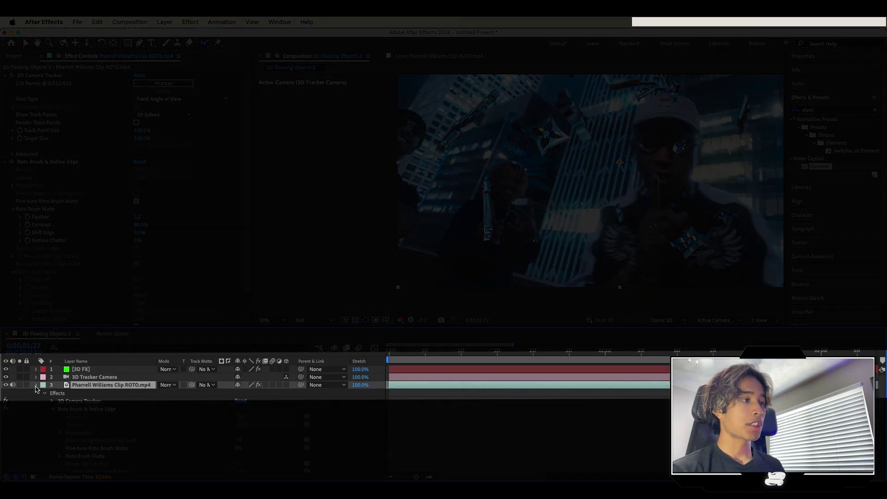
{"action": "left_click", "coordinate": [37, 385]}
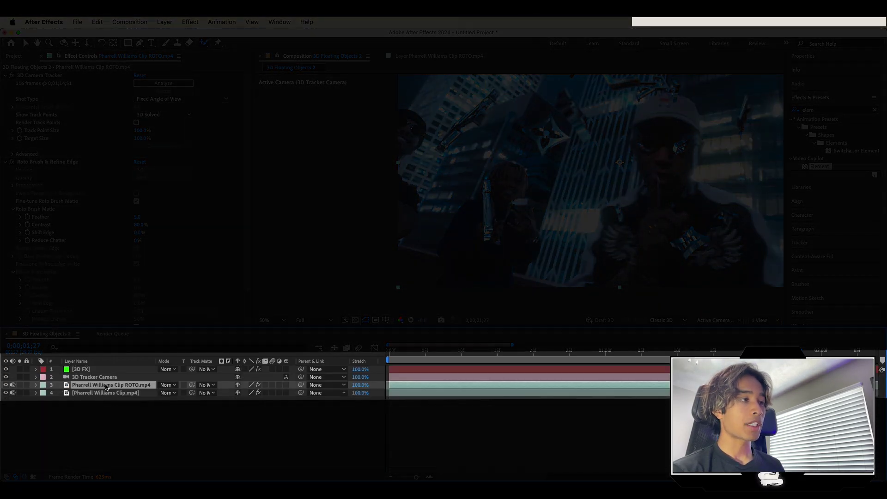
{"action": "left_click_drag", "start_coordinate": [106, 387], "coordinate": [99, 369]}
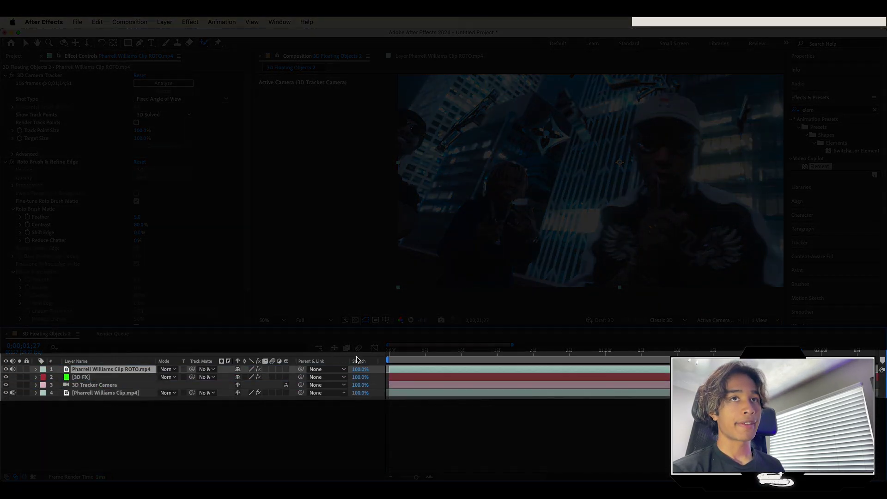
{"action": "key", "text": "space"}
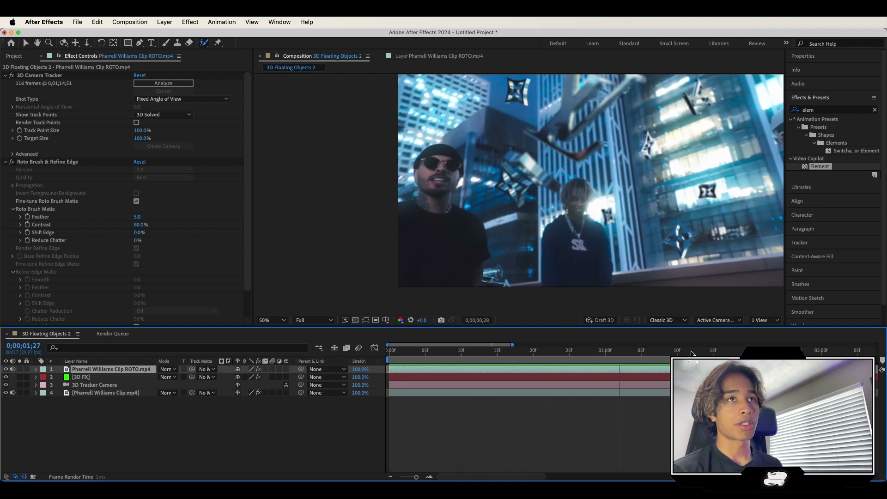
{"action": "left_click", "coordinate": [558, 354]}
Step: Duplicate the 3D FX layer and place the copy above the ROTO layer
{"action": "left_click_drag", "start_coordinate": [555, 354], "coordinate": [396, 354]}
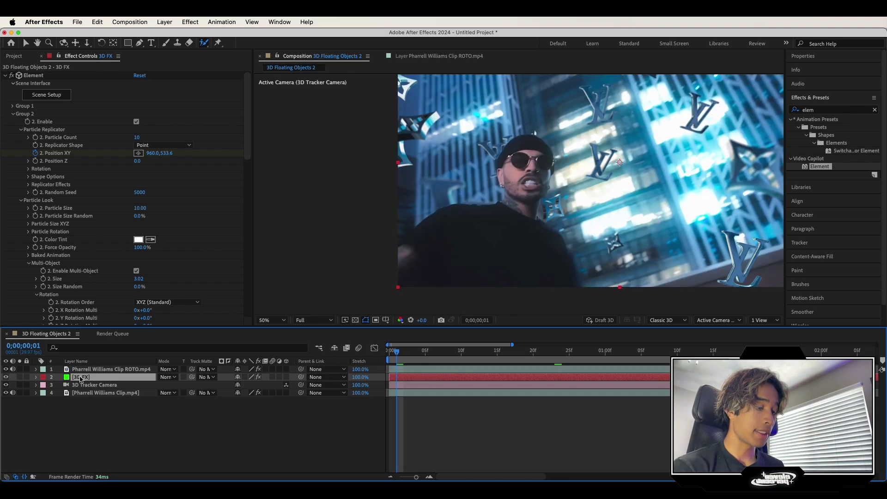
{"action": "key", "text": "ctrl+d"}
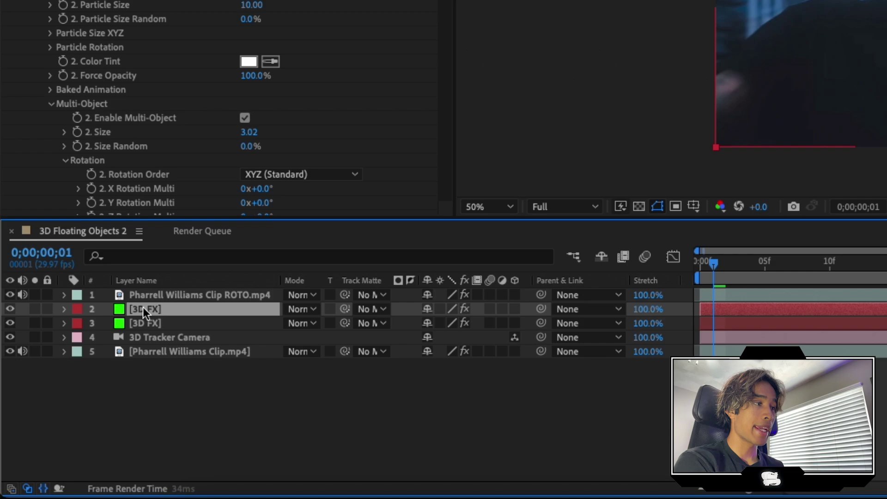
{"action": "left_click_drag", "start_coordinate": [143, 307], "coordinate": [140, 287]}
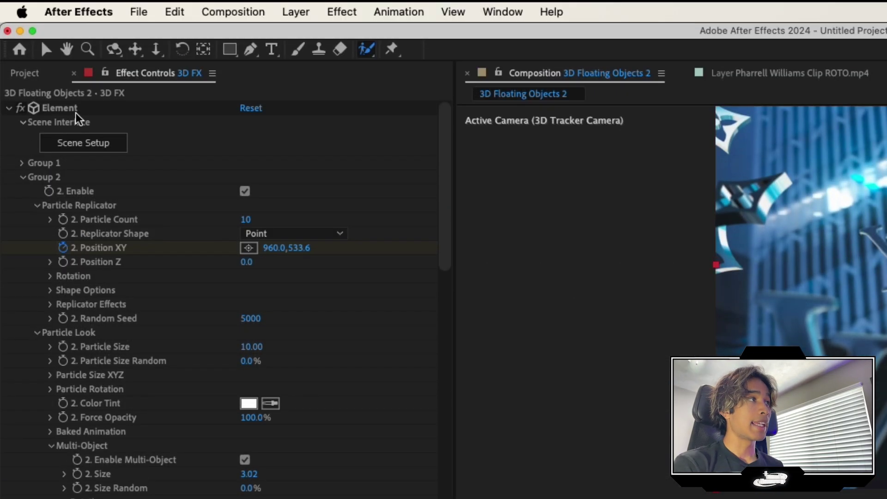
Step: Disable the LV Flower group in the scene setup of the topmost 3D FX layer and accept the scene
{"action": "left_click", "coordinate": [86, 151]}
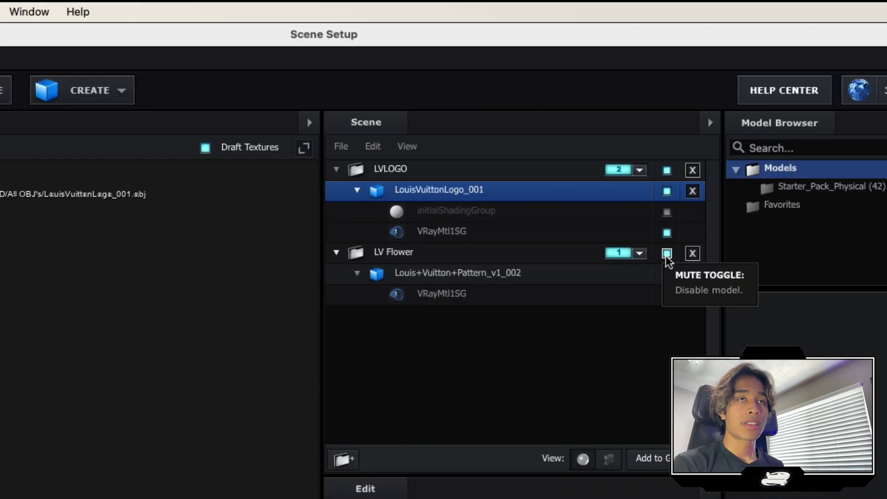
{"action": "left_click", "coordinate": [666, 255]}
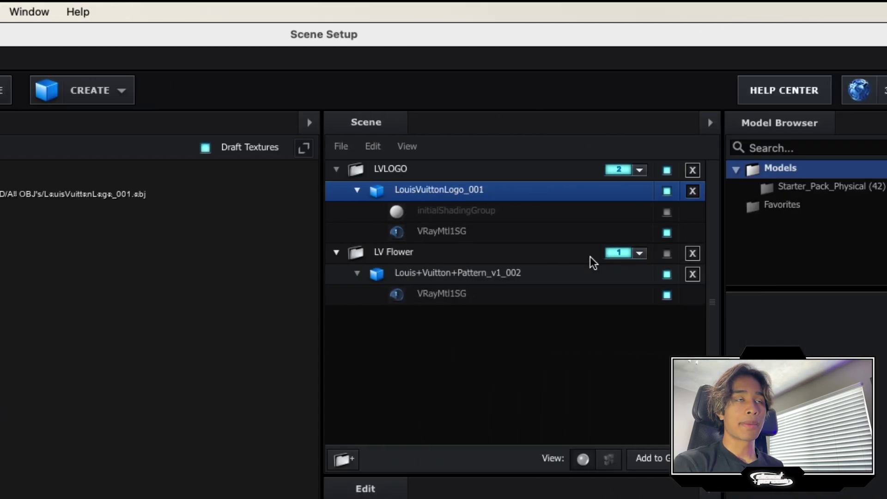
{"action": "left_click", "coordinate": [822, 78]}
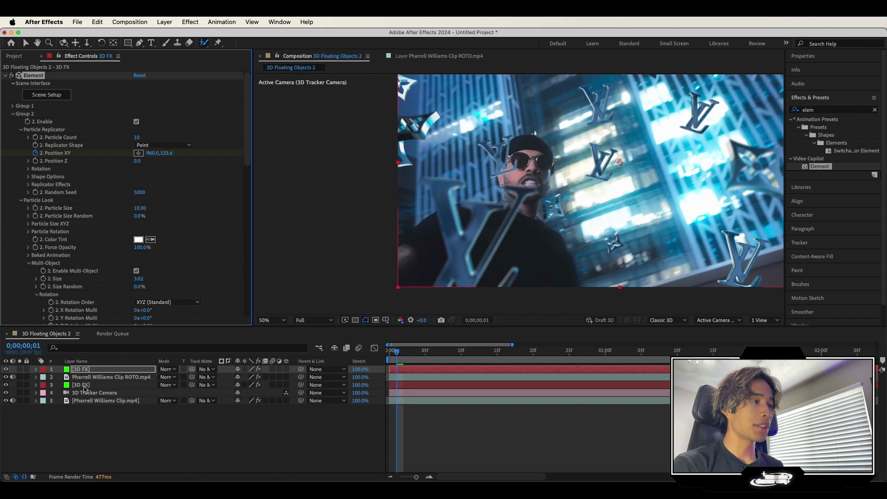
Step: Disable the LVLOGO group in the scene setup of the 3D FX layer below the ROTO layer and accept the scene
{"action": "left_click", "coordinate": [84, 385]}
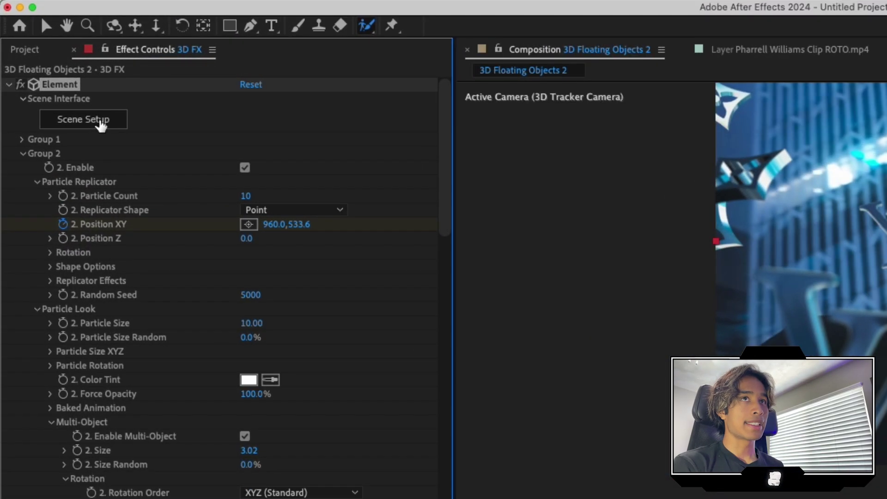
{"action": "left_click", "coordinate": [54, 95]}
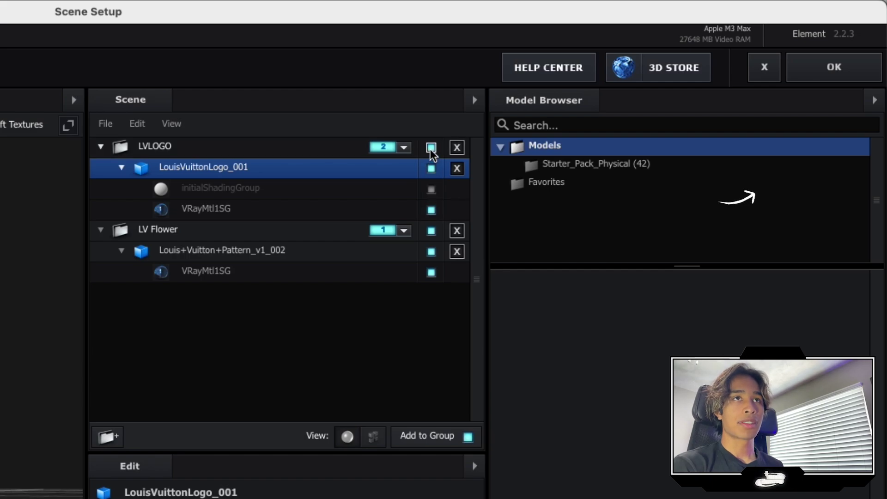
{"action": "left_click", "coordinate": [815, 64]}
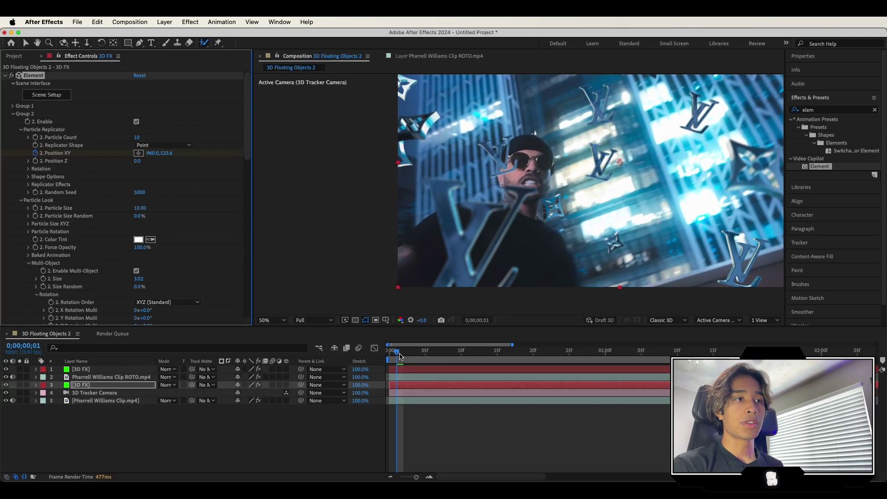
Step: Preview the composition from the first frame and again from 0;00;00;27 to check how the objects layer around the people
{"action": "left_click_drag", "start_coordinate": [399, 354], "coordinate": [374, 355]}
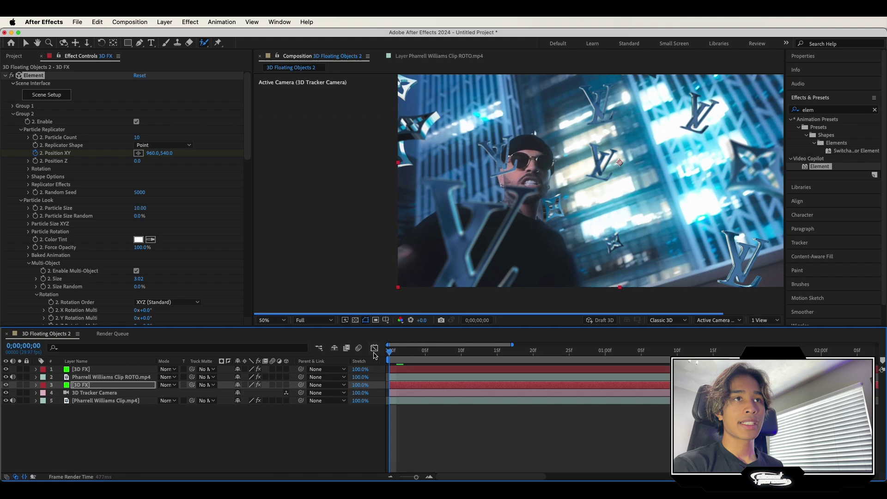
{"action": "key", "text": "space"}
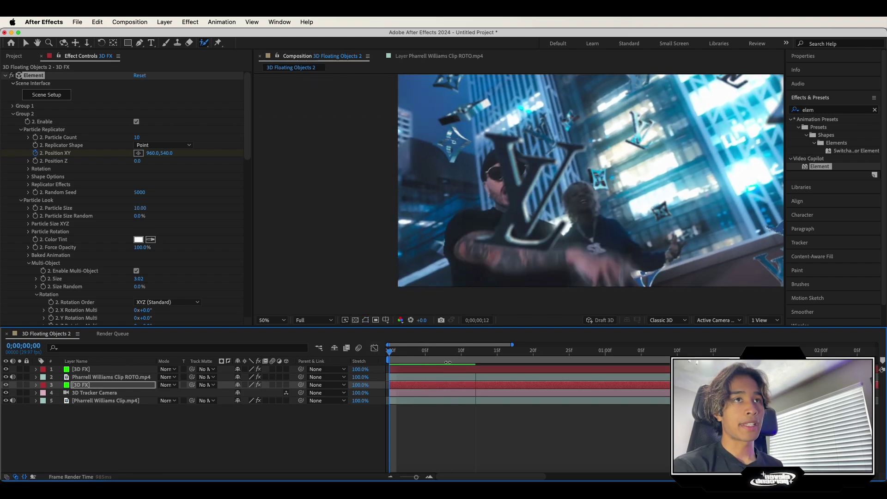
{"action": "key", "text": "space"}
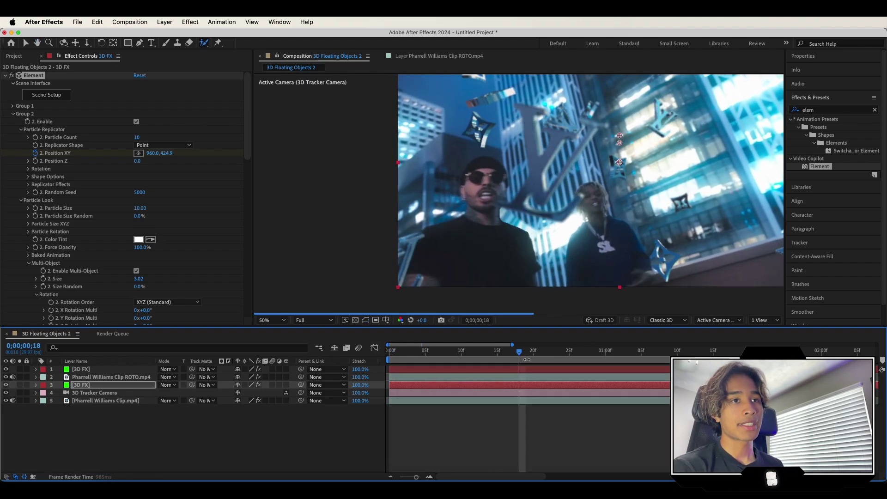
{"action": "left_click_drag", "start_coordinate": [527, 359], "coordinate": [582, 354]}
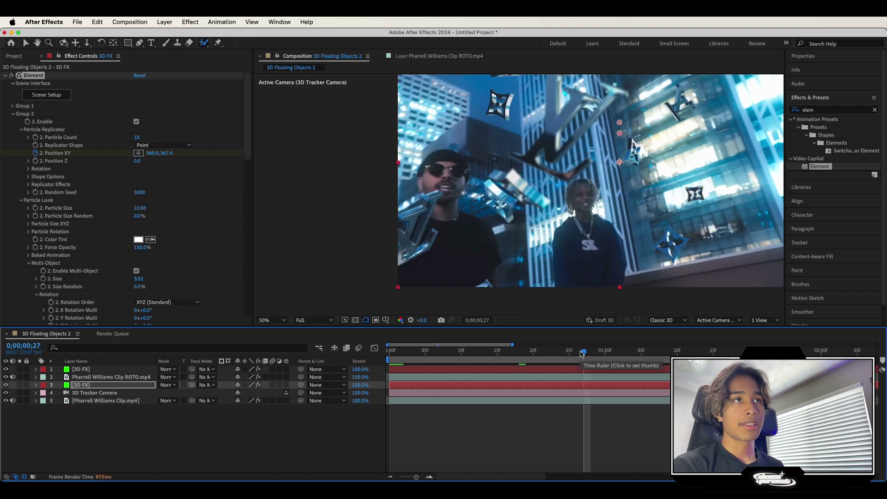
{"action": "key", "text": "space"}
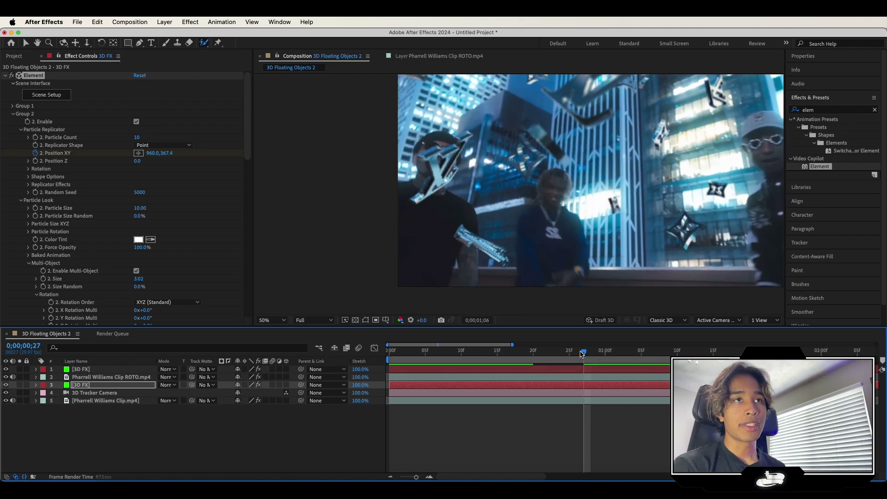
{"action": "key", "text": "space"}
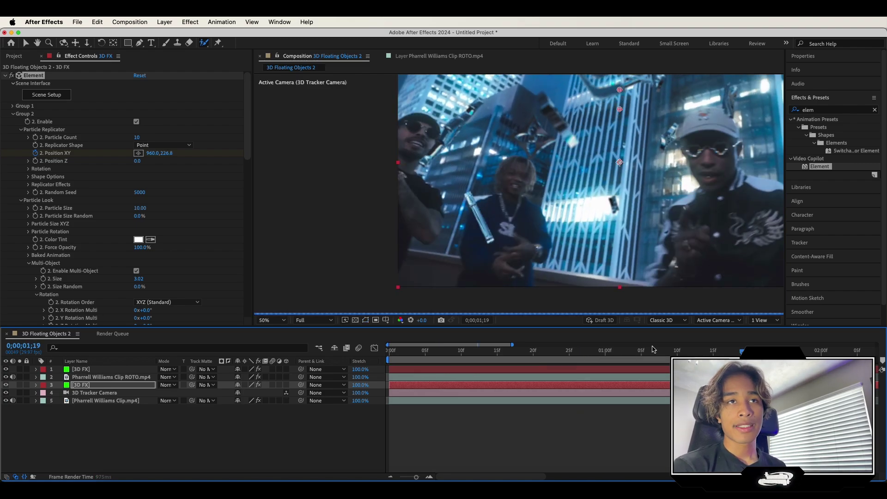